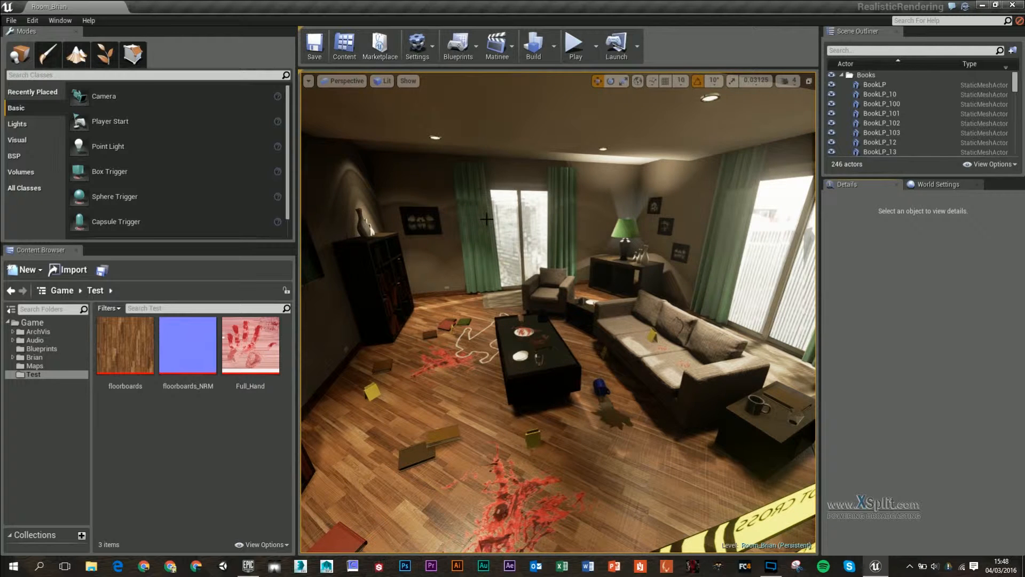
Create a new level from the default template with a floor, sky sphere and light source
{"action": "left_click", "coordinate": [12, 21]}
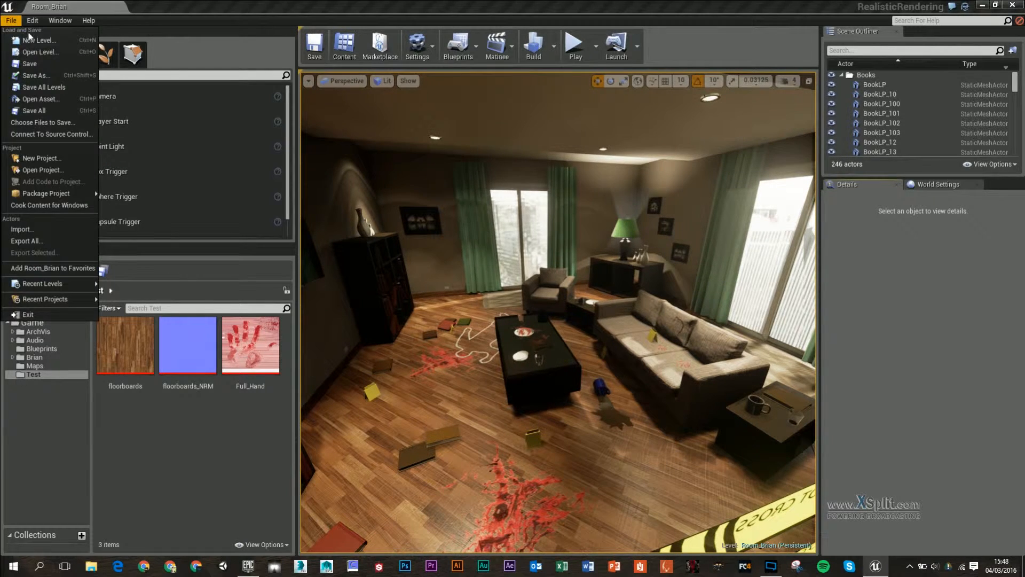
{"action": "left_click", "coordinate": [35, 41]}
{"action": "double_click", "coordinate": [431, 245]}
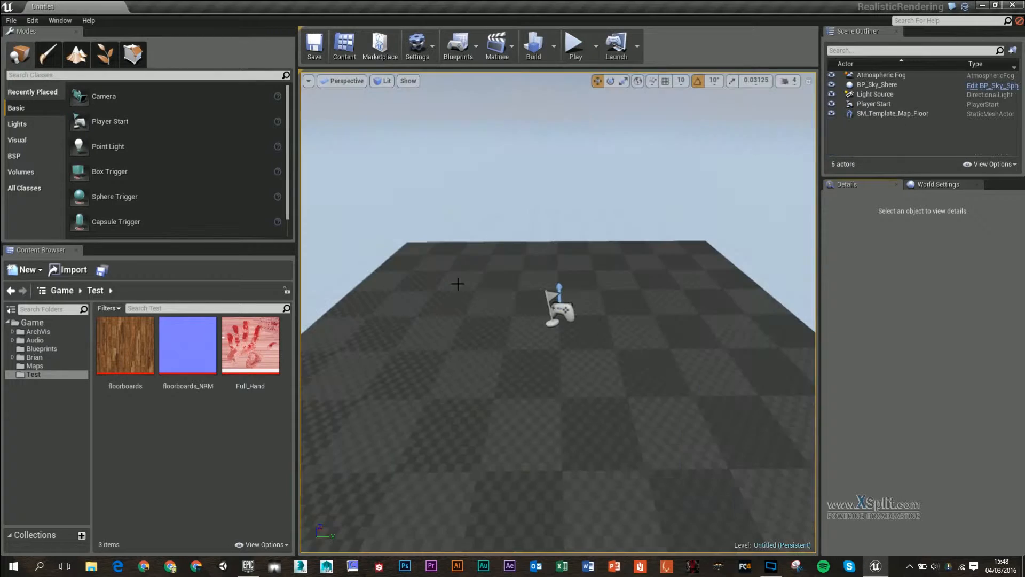
Create a new material in the Test folder and name it Floor_MAt
{"action": "left_click", "coordinate": [124, 350]}
{"action": "left_click", "coordinate": [187, 346]}
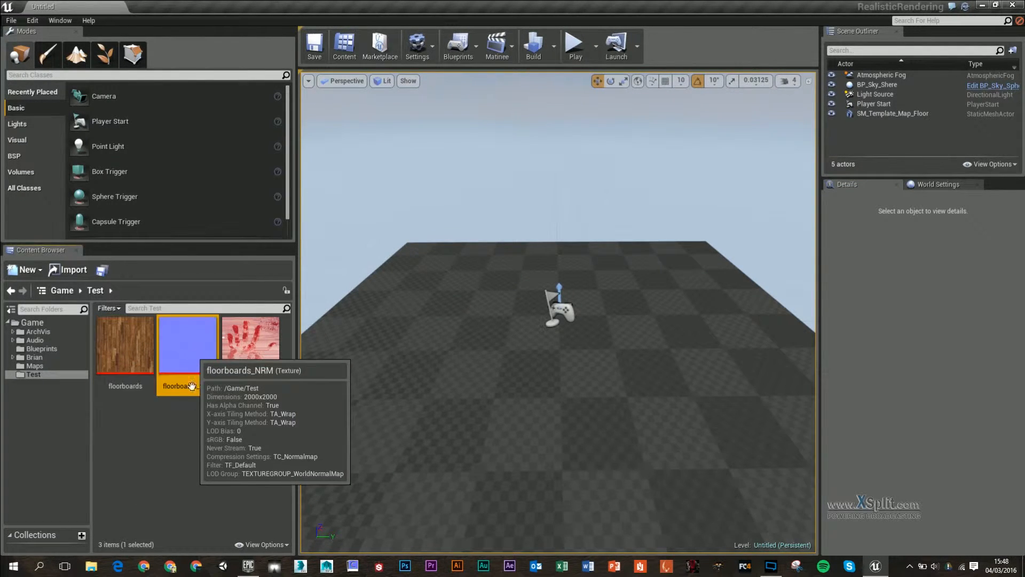
{"action": "right_click", "coordinate": [173, 456]}
{"action": "left_click", "coordinate": [205, 327]}
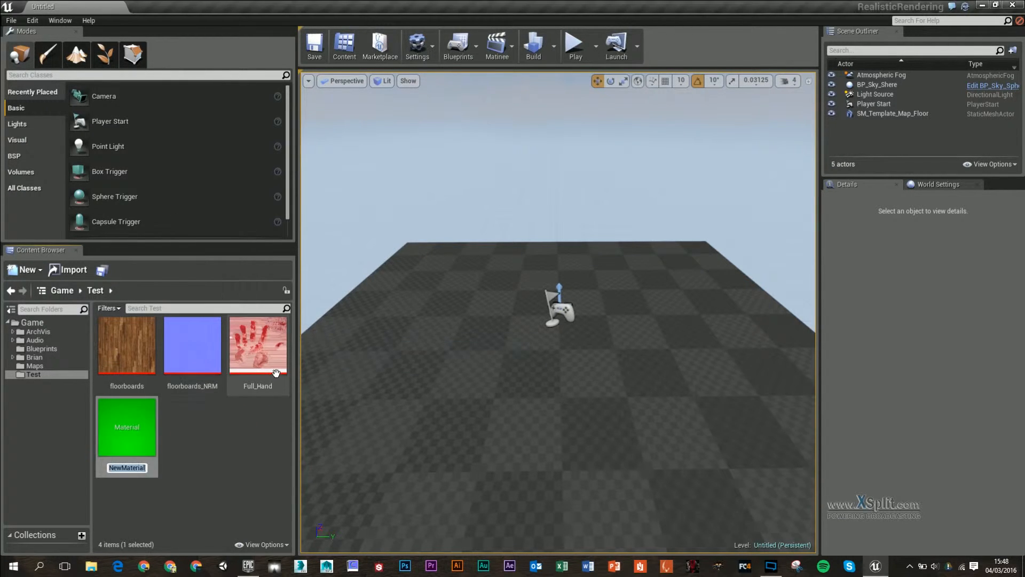
{"action": "type", "text": "Floor_MAt"}
{"action": "key", "text": "Return"}
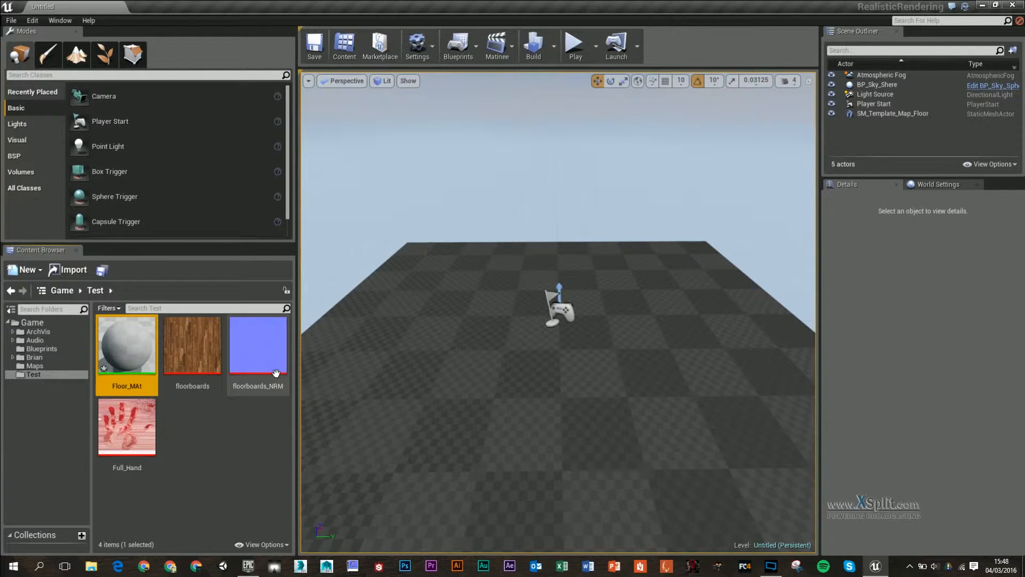
Open the Floor_MAt material and add the floorboards and floorboards_NRM textures to its graph as texture samples
{"action": "double_click", "coordinate": [127, 346]}
{"action": "left_click_drag", "start_coordinate": [369, 9], "coordinate": [643, 183]}
{"action": "left_click_drag", "start_coordinate": [206, 338], "coordinate": [626, 380]}
{"action": "left_click", "coordinate": [258, 342], "text": "ctrl"}
{"action": "left_click", "coordinate": [903, 173]}
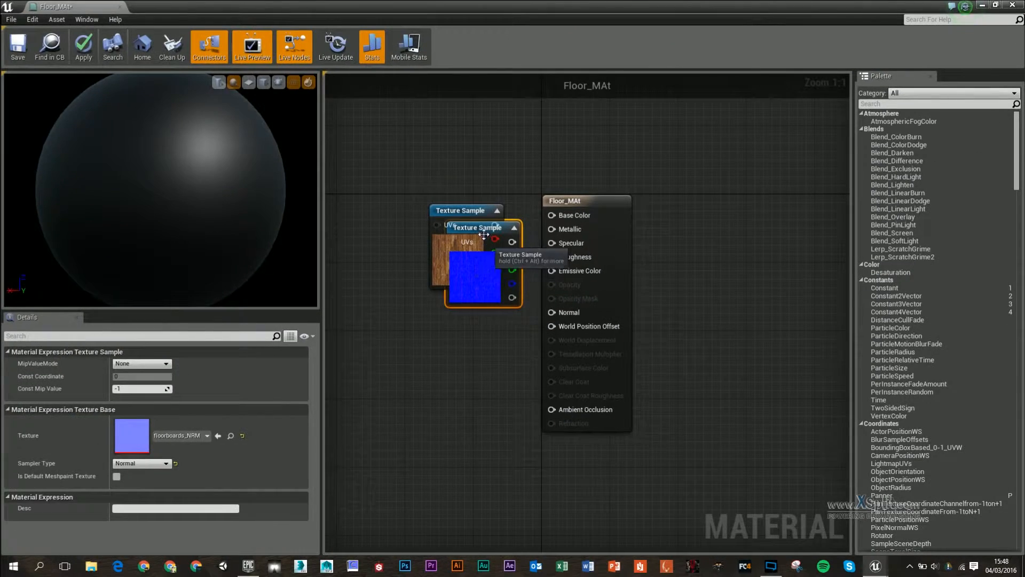
Arrange the two texture samples to the left of the material node, with floorboards above floorboards_NRM and space between them
{"action": "left_click_drag", "start_coordinate": [483, 233], "coordinate": [451, 413]}
{"action": "left_click_drag", "start_coordinate": [464, 219], "coordinate": [413, 177]}
{"action": "left_click_drag", "start_coordinate": [446, 407], "coordinate": [413, 400]}
{"action": "left_click_drag", "start_coordinate": [444, 221], "coordinate": [428, 221]}
{"action": "right_click_drag", "start_coordinate": [428, 221], "coordinate": [485, 256]}
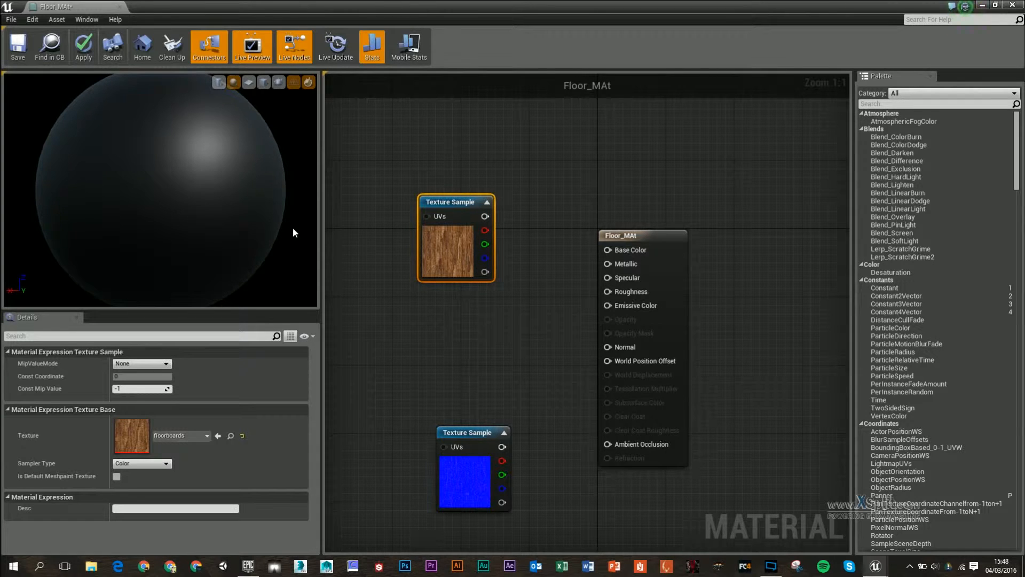
{"action": "left_click_drag", "start_coordinate": [459, 212], "coordinate": [442, 213]}
{"action": "left_click_drag", "start_coordinate": [477, 436], "coordinate": [450, 410]}
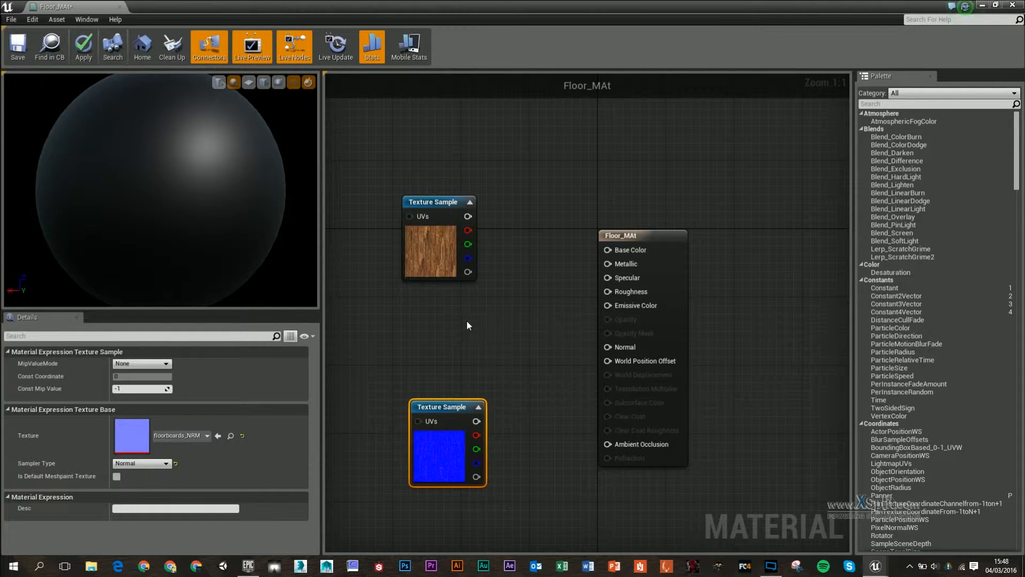
{"action": "left_click_drag", "start_coordinate": [457, 408], "coordinate": [448, 426]}
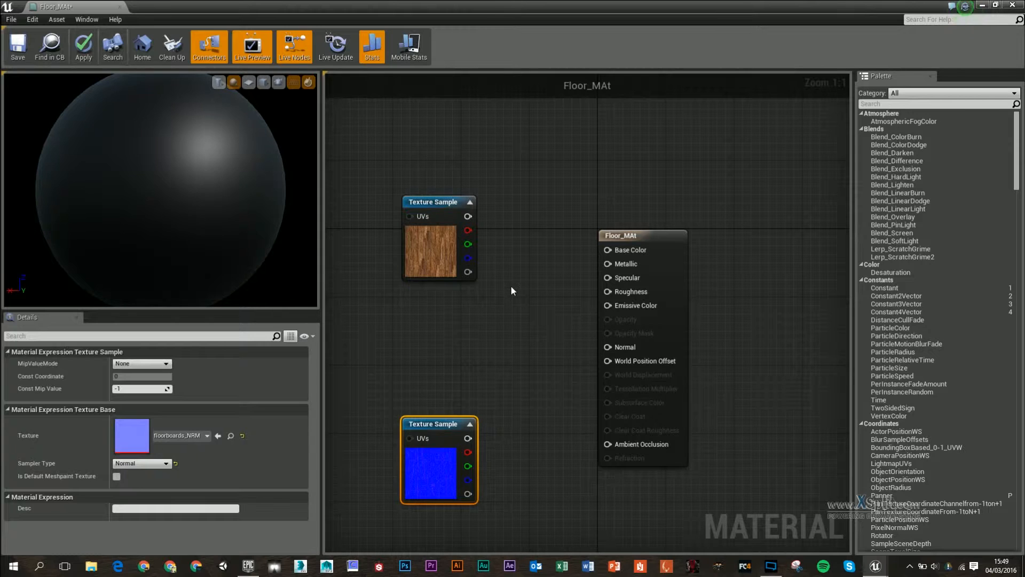
{"action": "left_click_drag", "start_coordinate": [448, 201], "coordinate": [447, 210]}
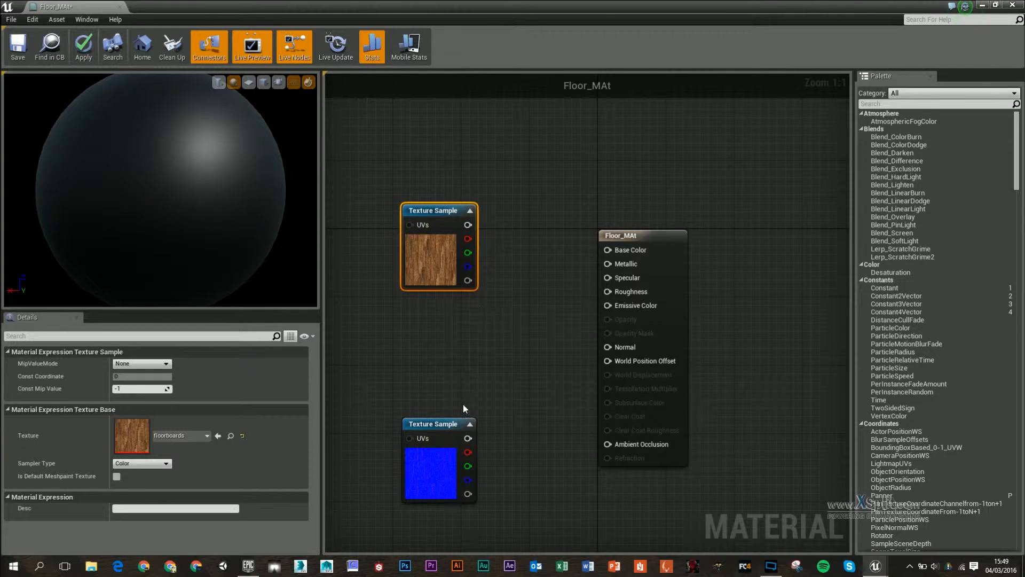
{"action": "left_click_drag", "start_coordinate": [445, 425], "coordinate": [446, 415]}
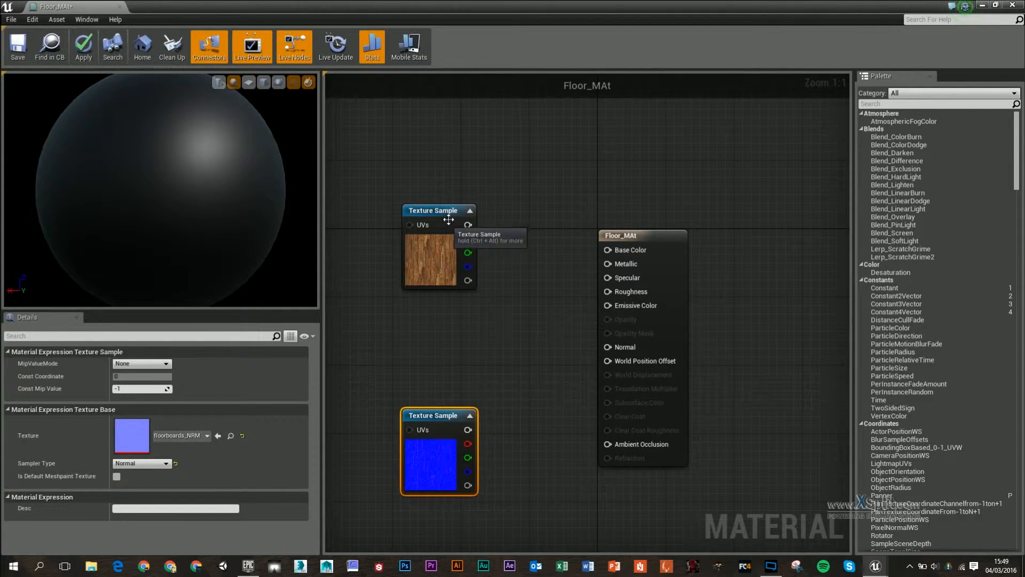
{"action": "left_click_drag", "start_coordinate": [449, 220], "coordinate": [423, 211]}
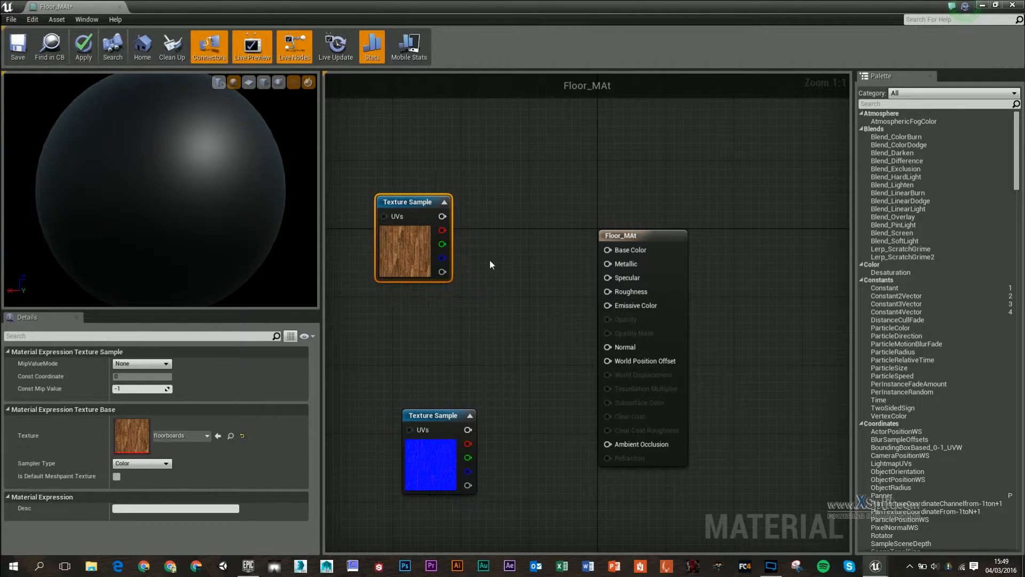
Add a Multiply node beside each texture sample and connect each texture's colour output to its Multiply's A input
{"action": "left_click", "coordinate": [524, 248]}
{"action": "left_click_drag", "start_coordinate": [539, 252], "coordinate": [486, 225]}
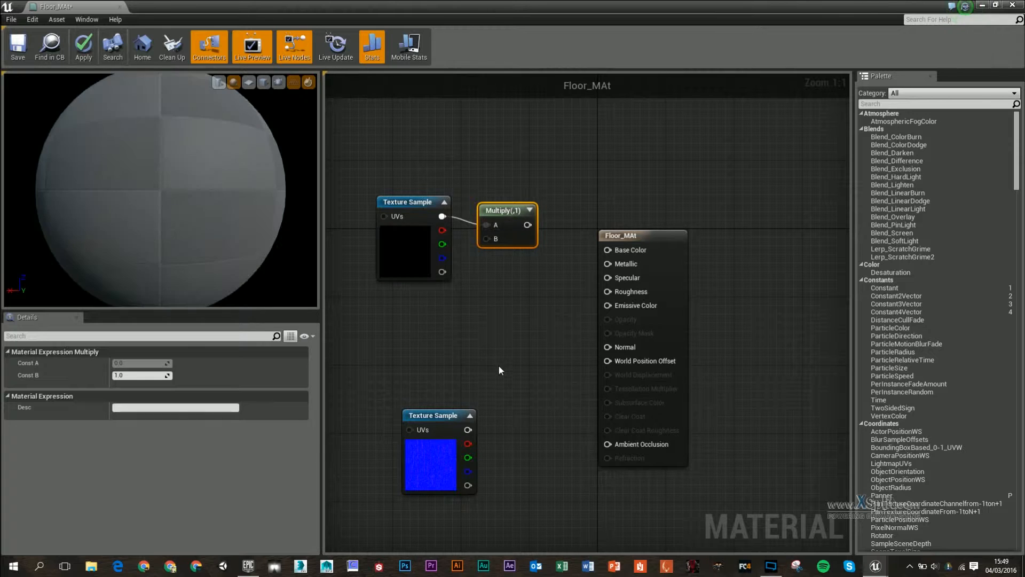
{"action": "left_click", "coordinate": [527, 411]}
{"action": "left_click_drag", "start_coordinate": [460, 427], "coordinate": [434, 410]}
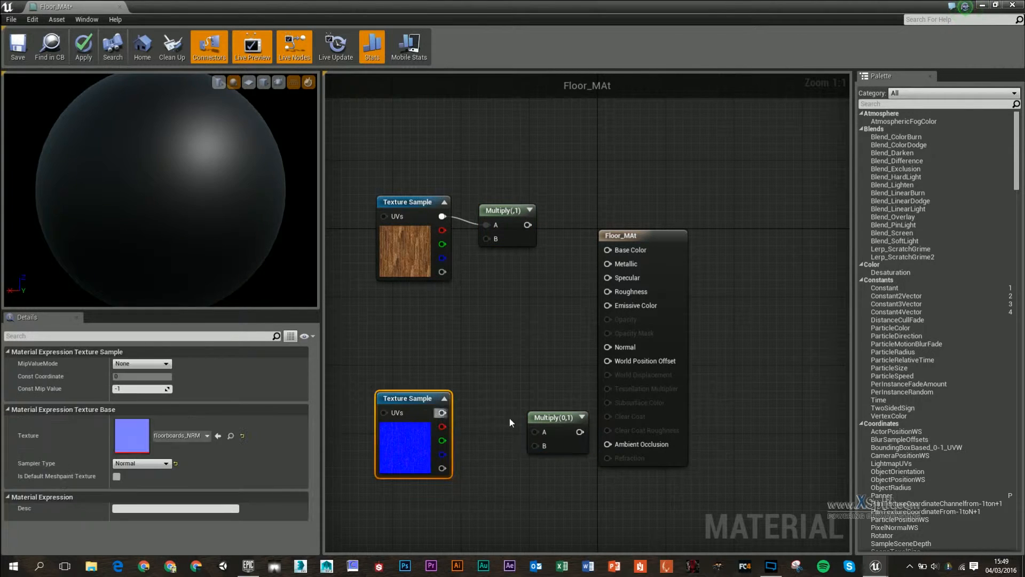
{"action": "left_click_drag", "start_coordinate": [546, 423], "coordinate": [507, 413]}
{"action": "left_click_drag", "start_coordinate": [442, 413], "coordinate": [495, 421]}
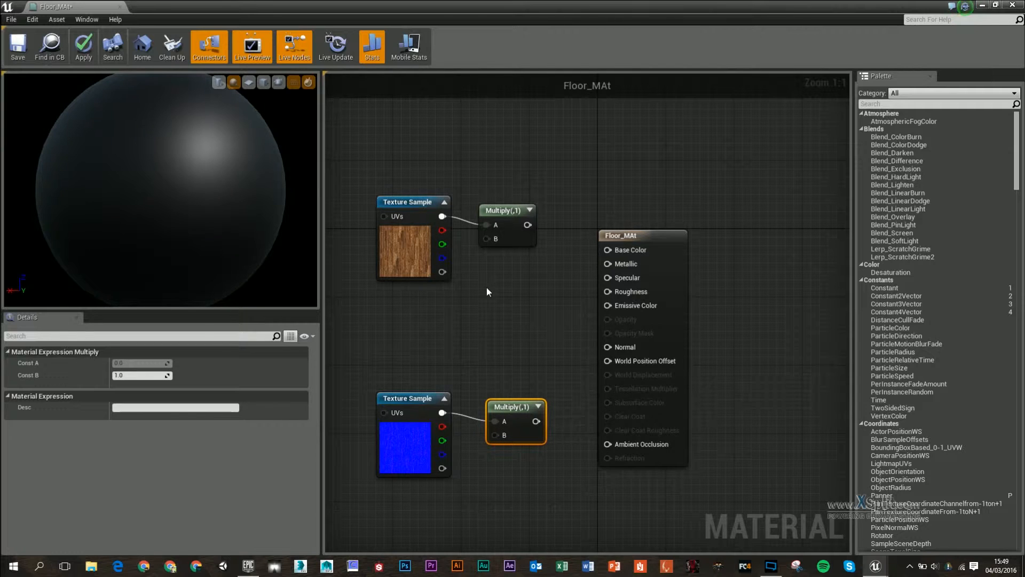
Feed a Constant3Vector into each Multiply's B input, and connect the floorboards Multiply to Base Color and the normal map Multiply to Normal
{"action": "left_click", "coordinate": [483, 294]}
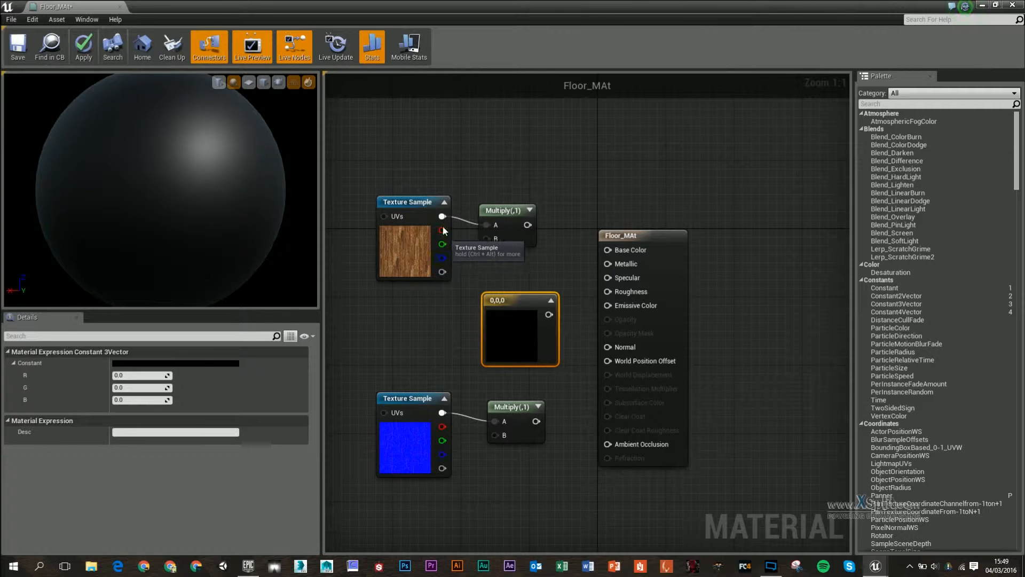
{"action": "left_click_drag", "start_coordinate": [549, 314], "coordinate": [491, 240]}
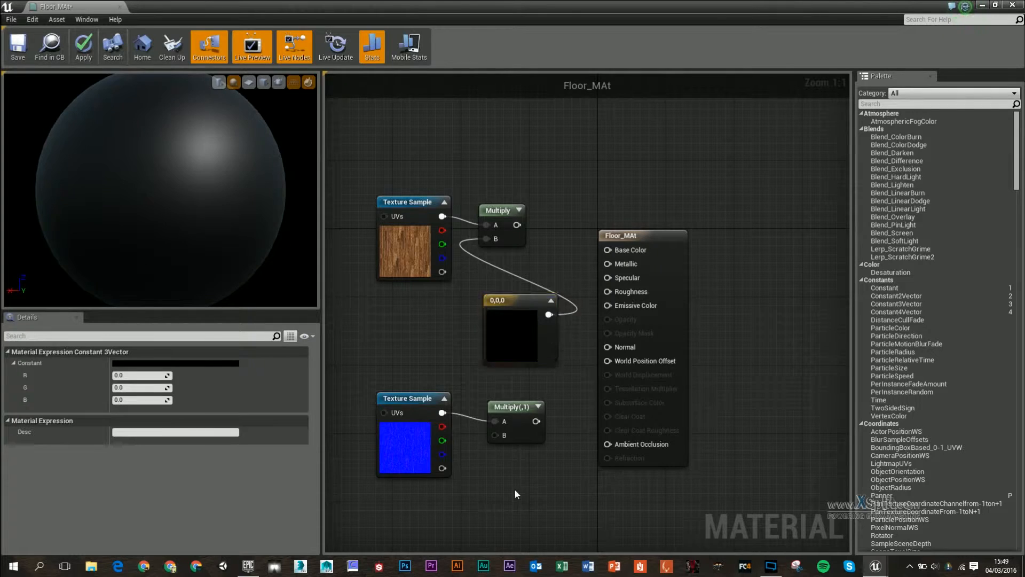
{"action": "left_click", "coordinate": [514, 489]}
{"action": "left_click_drag", "start_coordinate": [537, 498], "coordinate": [607, 347]}
{"action": "left_click_drag", "start_coordinate": [528, 297], "coordinate": [423, 294]}
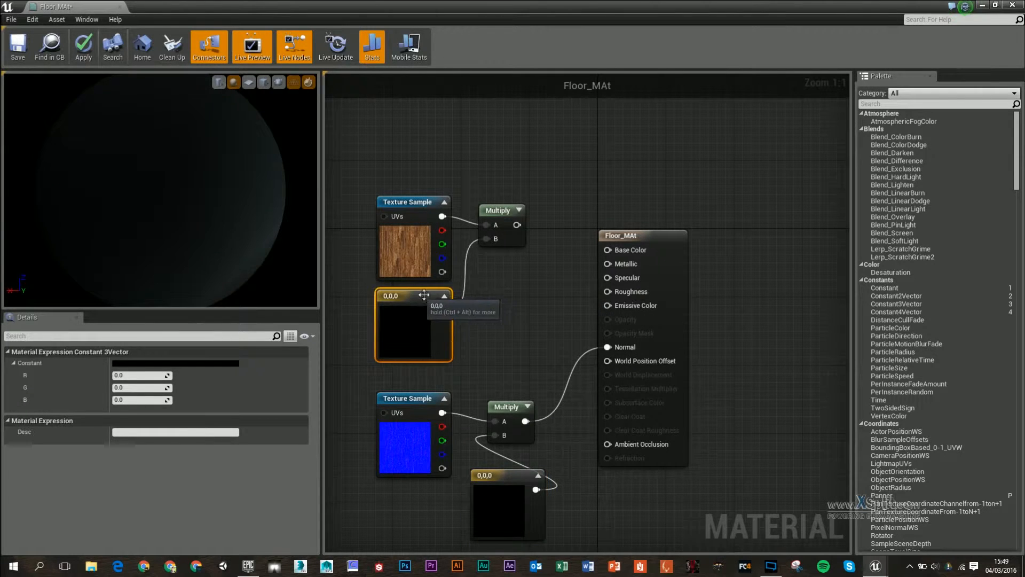
{"action": "left_click_drag", "start_coordinate": [517, 225], "coordinate": [608, 250]}
Add a Constant node with a value of 0.3 and connect it to the material's Roughness
{"action": "left_click", "coordinate": [523, 297]}
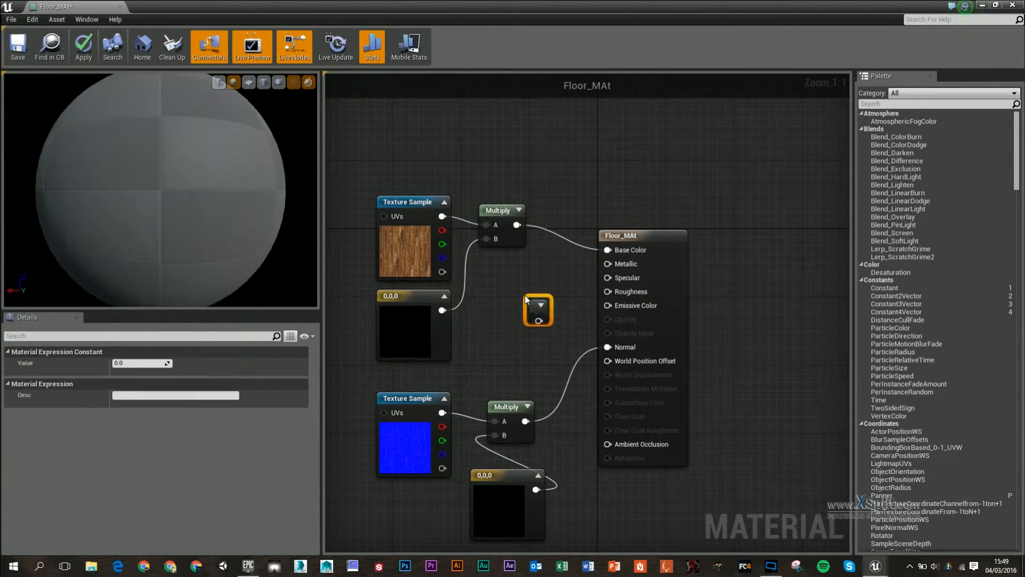
{"action": "left_click_drag", "start_coordinate": [542, 315], "coordinate": [607, 292]}
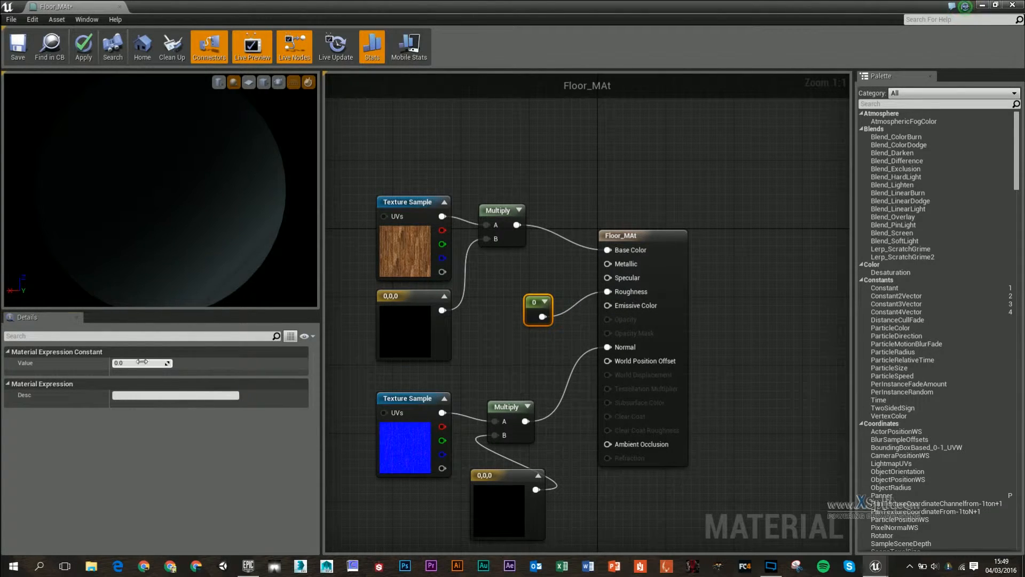
{"action": "left_click", "coordinate": [136, 363]}
{"action": "key", "text": "Return"}
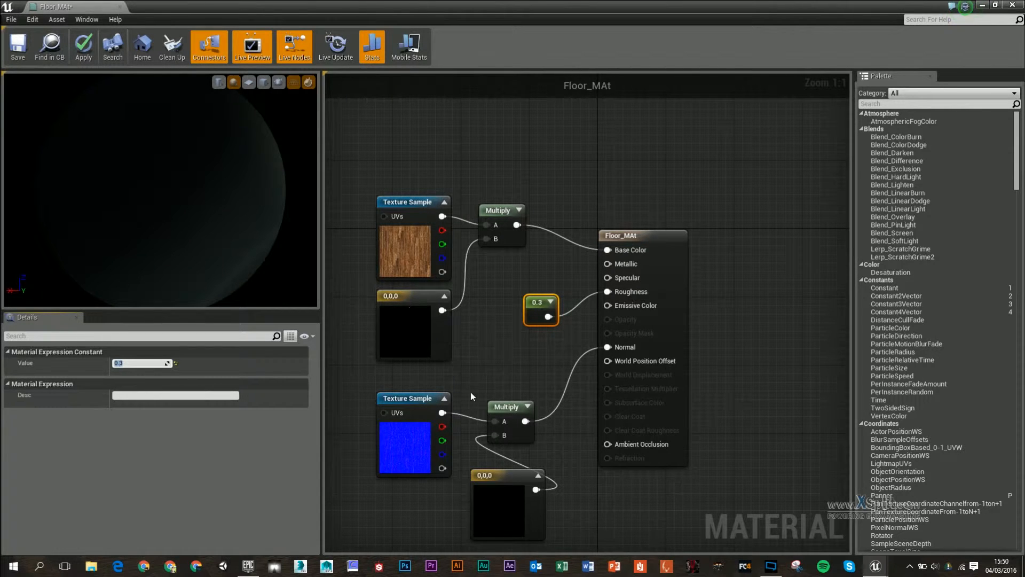
Place the lower Constant3Vector directly beneath the floorboards_NRM texture sample
{"action": "right_click_drag", "start_coordinate": [470, 392], "coordinate": [493, 304]}
{"action": "left_click_drag", "start_coordinate": [523, 395], "coordinate": [429, 412]}
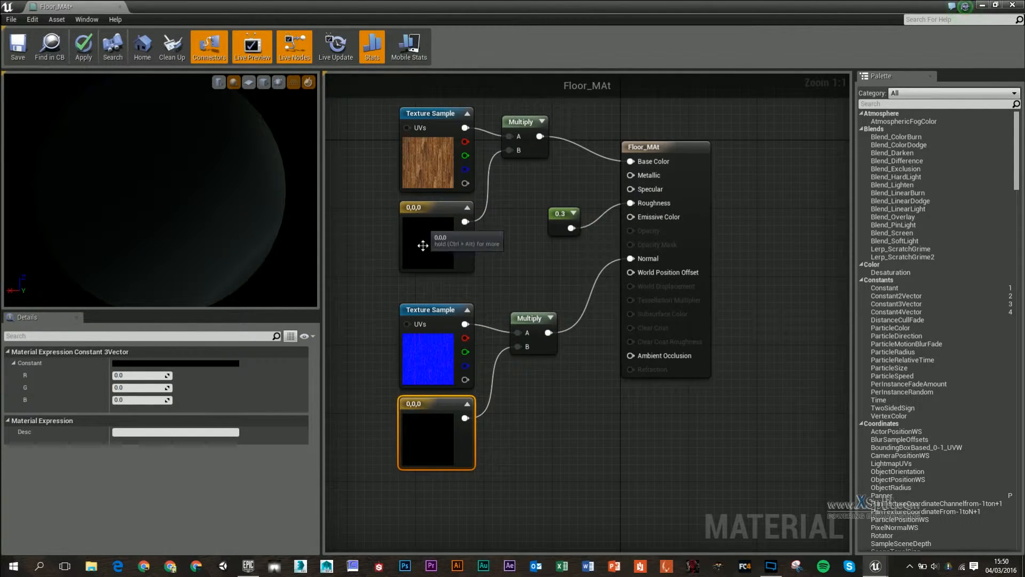
{"action": "right_click_drag", "start_coordinate": [433, 171], "coordinate": [432, 229]}
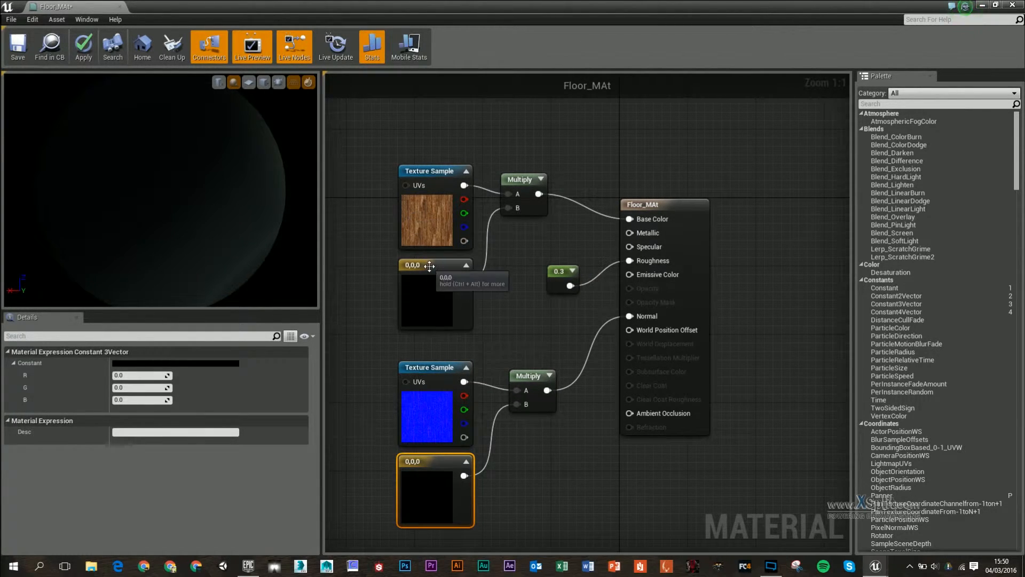
Set both Constant3Vector nodes to white (1,1,1) and save the material
{"action": "mouse_move", "coordinate": [222, 192]}
{"action": "left_mouse_down"}
{"action": "mouse_move", "coordinate": [261, 193]}
{"action": "mouse_move", "coordinate": [214, 193]}
{"action": "mouse_move", "coordinate": [235, 192]}
{"action": "left_mouse_up"}
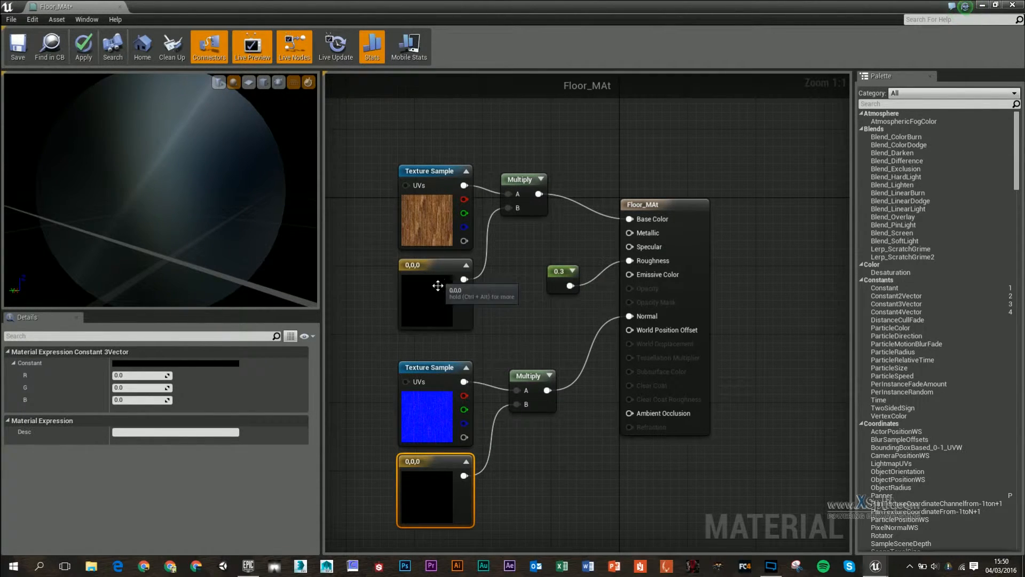
{"action": "double_click", "coordinate": [438, 306]}
{"action": "left_click_drag", "start_coordinate": [592, 363], "coordinate": [593, 329]}
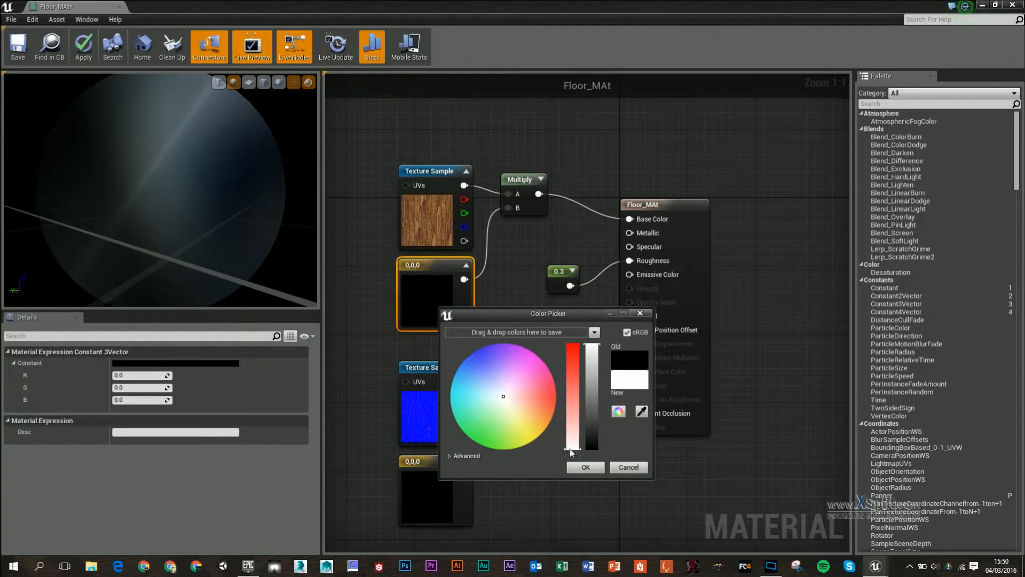
{"action": "left_click", "coordinate": [585, 467]}
{"action": "double_click", "coordinate": [450, 464]}
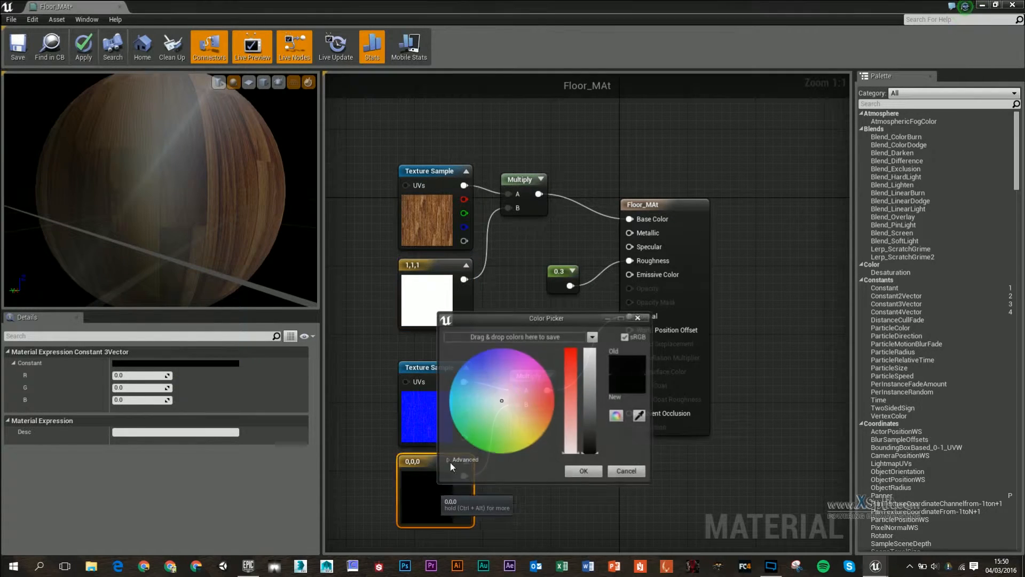
{"action": "left_click_drag", "start_coordinate": [591, 419], "coordinate": [591, 350]}
{"action": "left_click", "coordinate": [583, 470]}
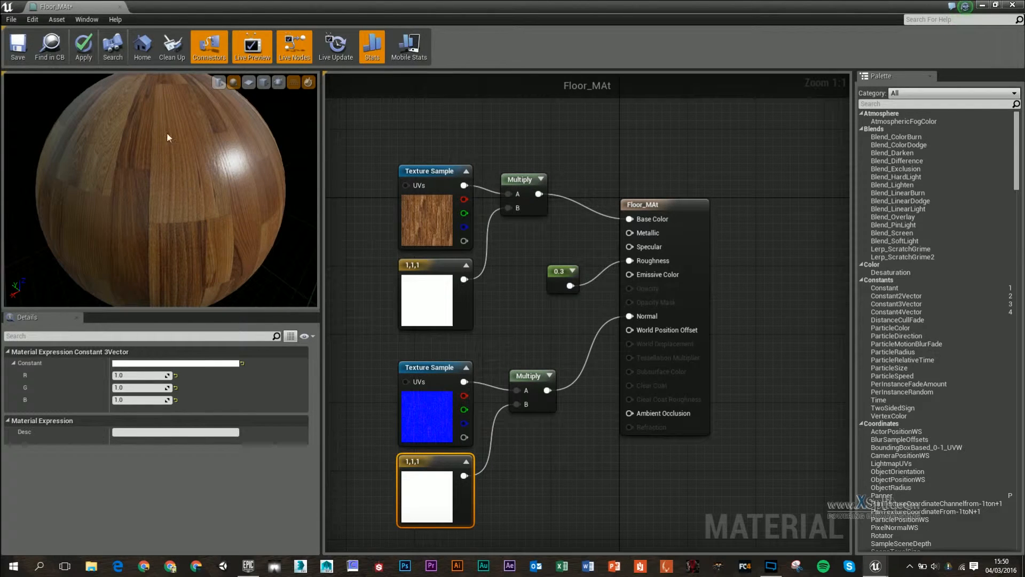
{"action": "left_click", "coordinate": [24, 49]}
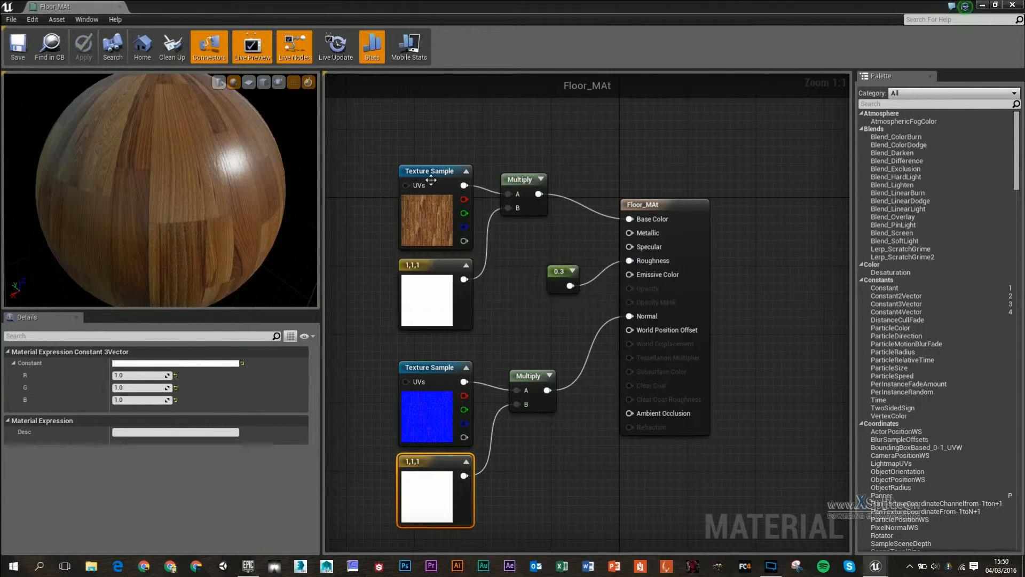
Convert the upper Constant3Vector to a parameter named Colour and place it beneath the shifted floorboards texture sample
{"action": "left_click_drag", "start_coordinate": [432, 180], "coordinate": [414, 171]}
{"action": "left_click_drag", "start_coordinate": [432, 267], "coordinate": [407, 271]}
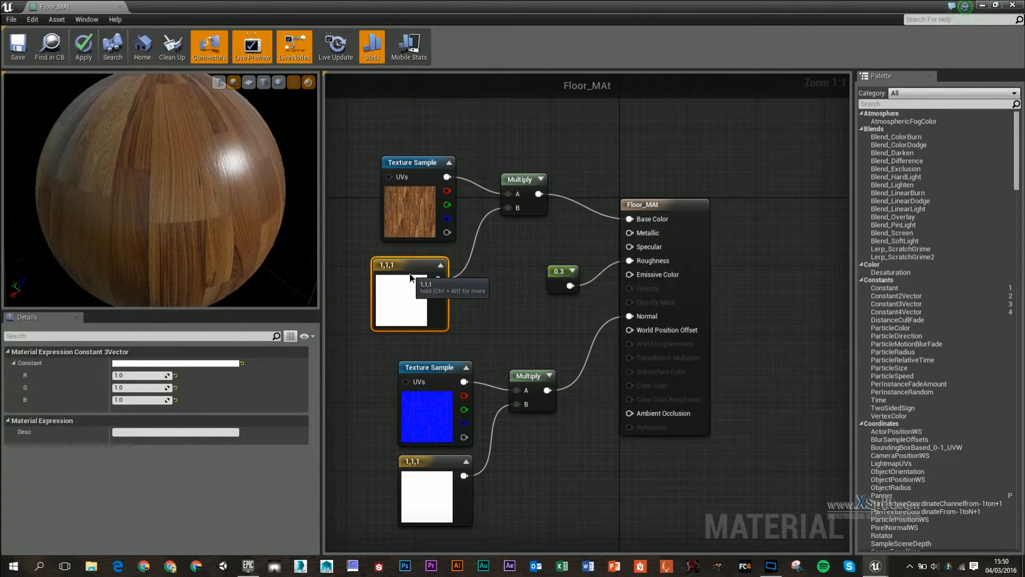
{"action": "right_click", "coordinate": [407, 271]}
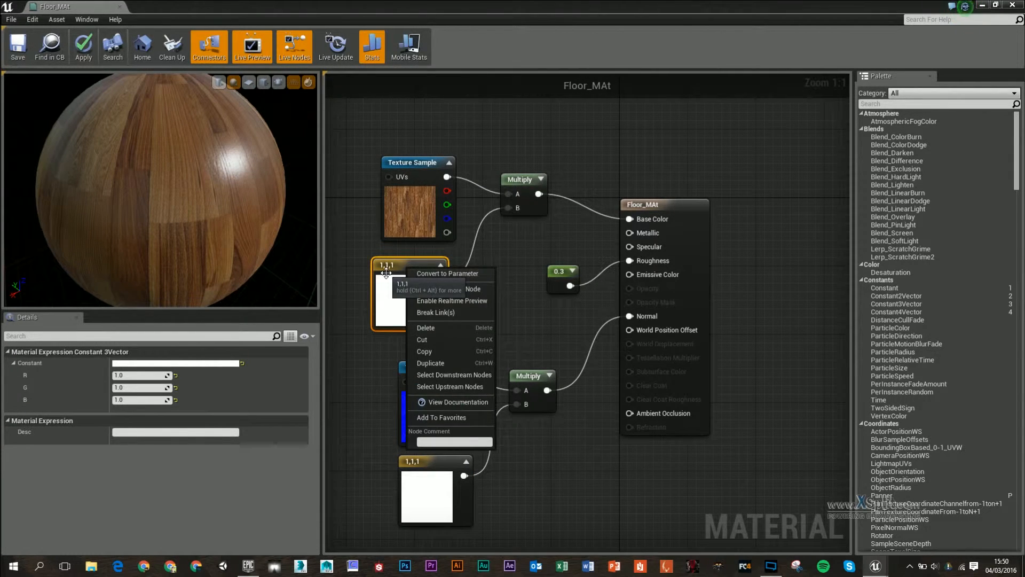
{"action": "key", "text": "Escape"}
{"action": "right_click", "coordinate": [408, 275]}
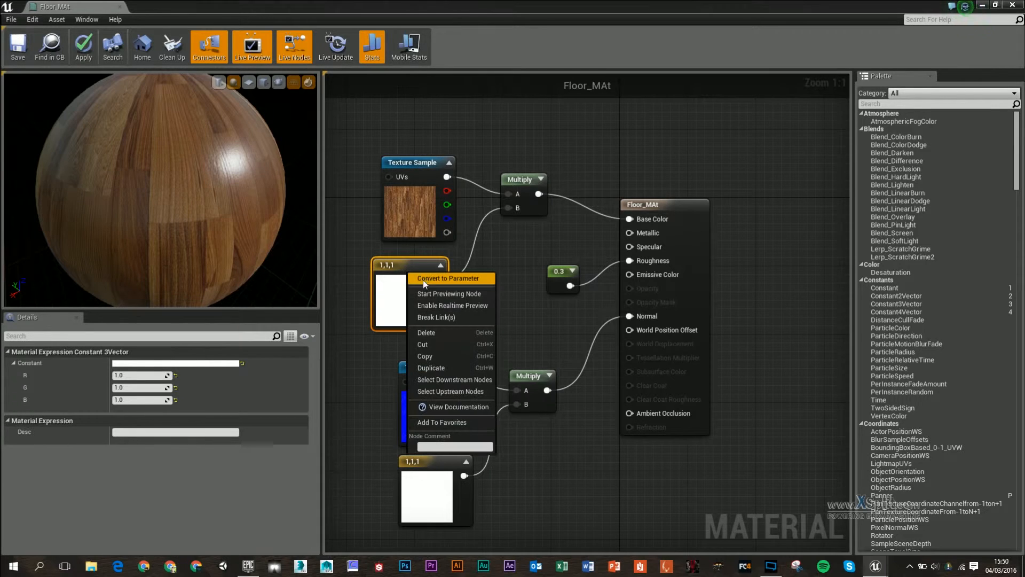
{"action": "left_click", "coordinate": [430, 281]}
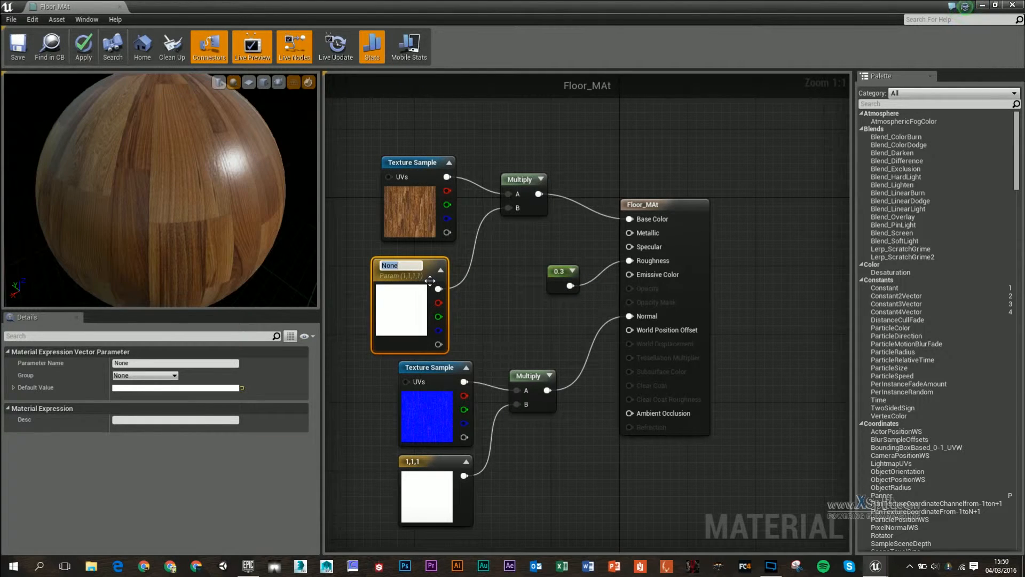
{"action": "type", "text": "Colour"}
{"action": "key", "text": "Return"}
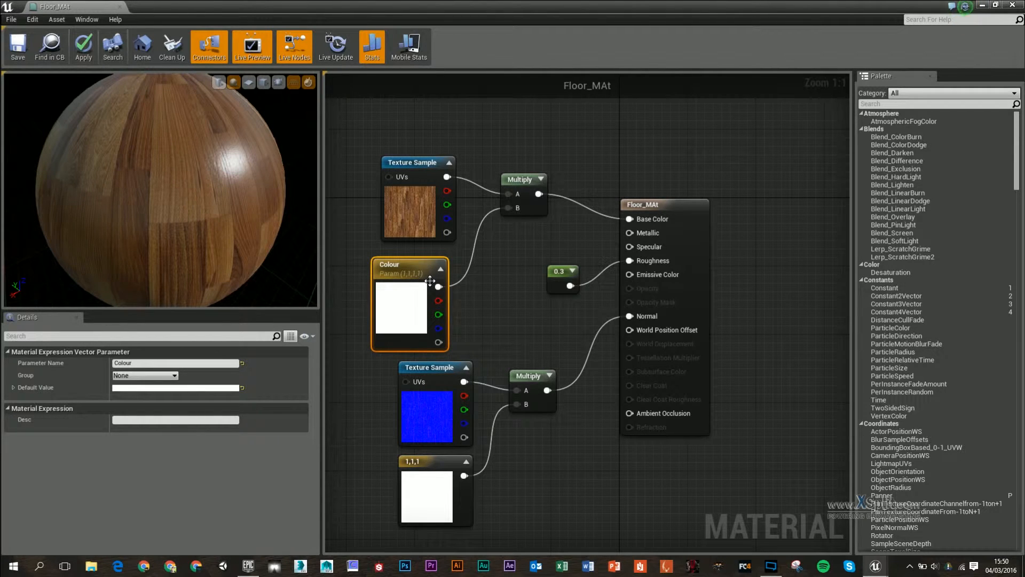
{"action": "left_click_drag", "start_coordinate": [397, 280], "coordinate": [386, 284]}
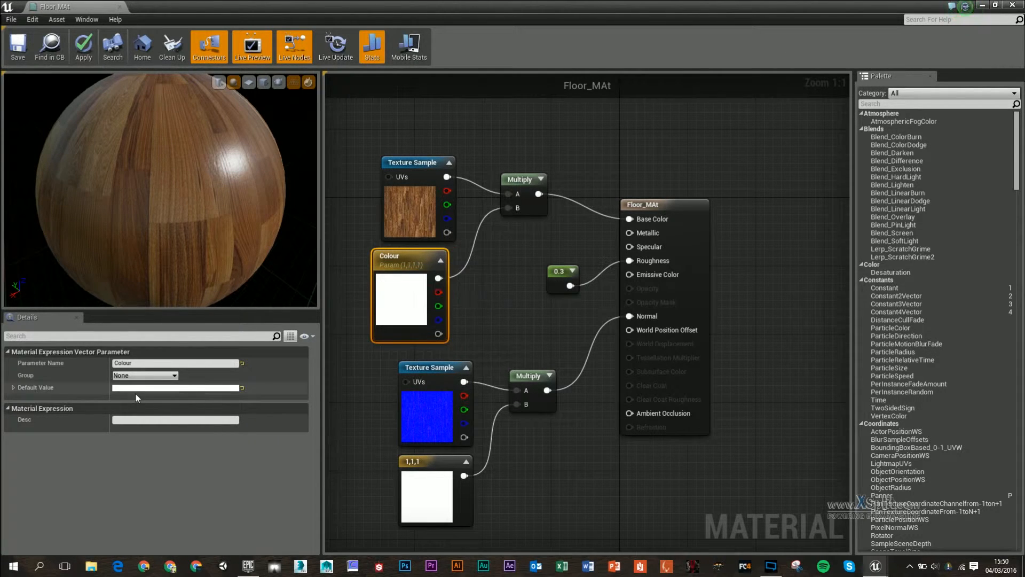
Assign the Colour vector parameter to a new parameter group named Colour
{"action": "left_click_drag", "start_coordinate": [136, 377], "coordinate": [96, 373]}
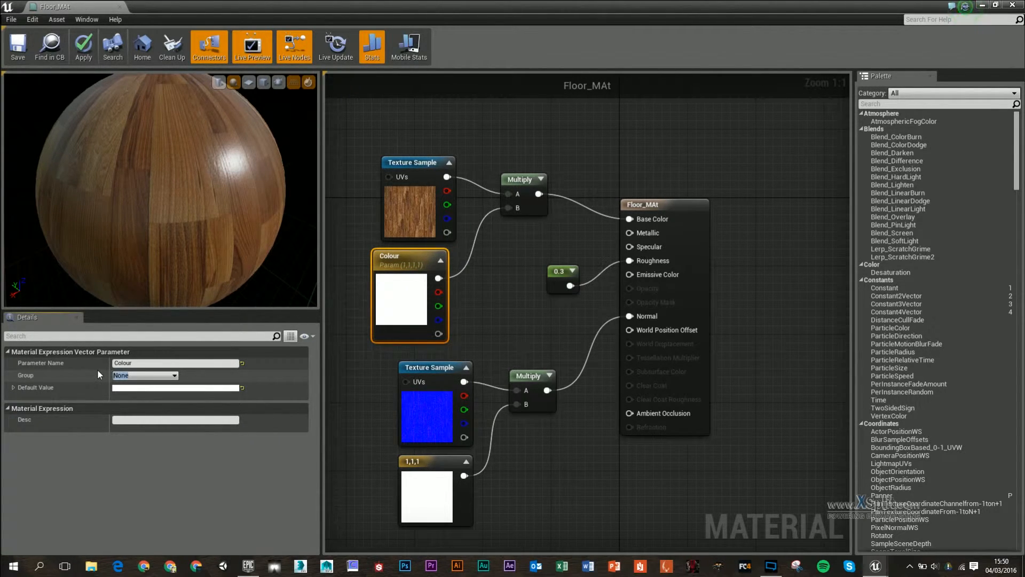
{"action": "type", "text": "Colour"}
{"action": "key", "text": "Return"}
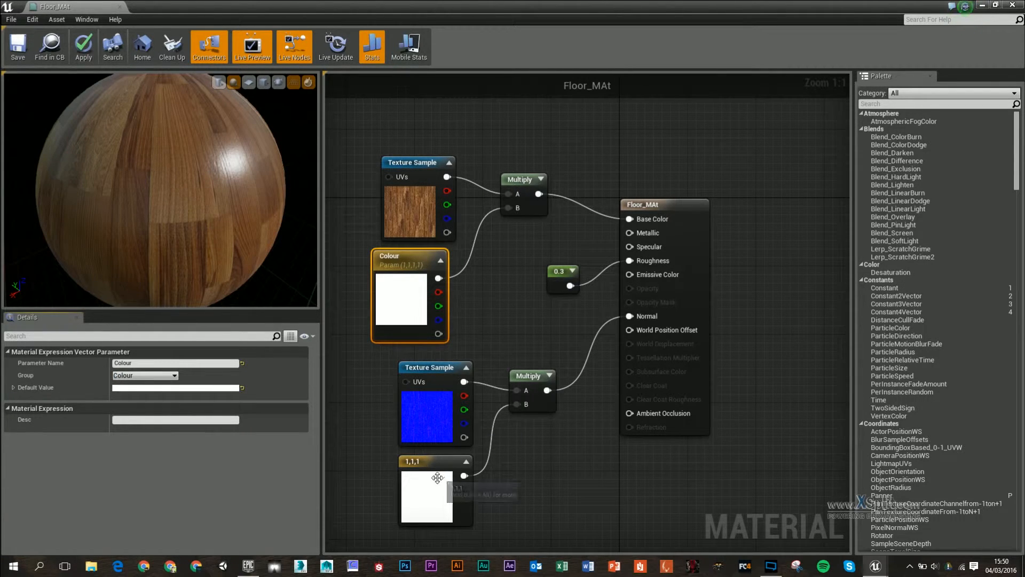
Convert the lower white Constant3Vector to a parameter named Normal_Intensity and assign it to a new group named Normal
{"action": "left_click", "coordinate": [437, 477]}
{"action": "right_click", "coordinate": [436, 476]}
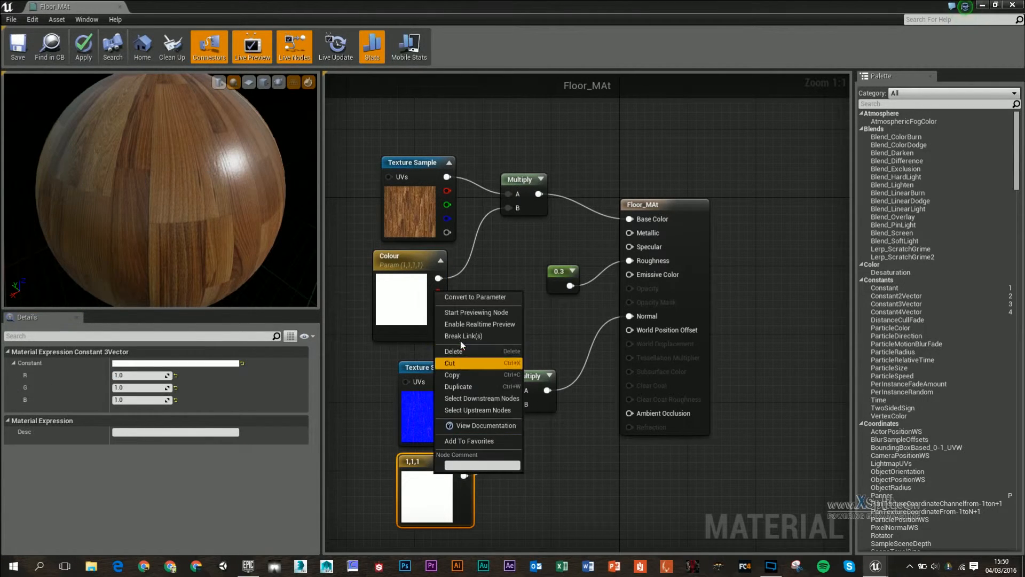
{"action": "left_click", "coordinate": [468, 296]}
{"action": "type", "text": "Norma"}
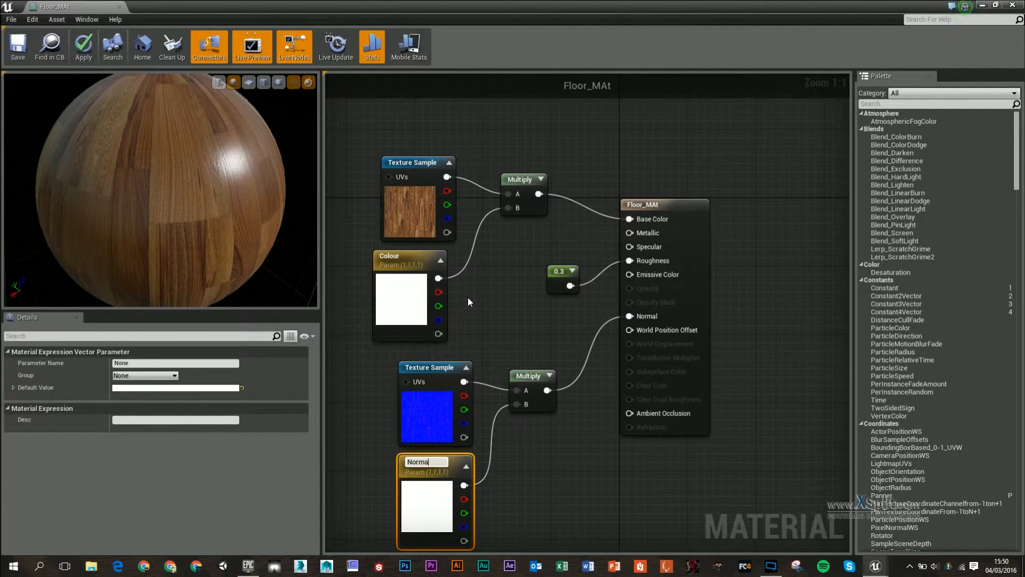
{"action": "type", "text": "l_Intensity"}
{"action": "key", "text": "Return"}
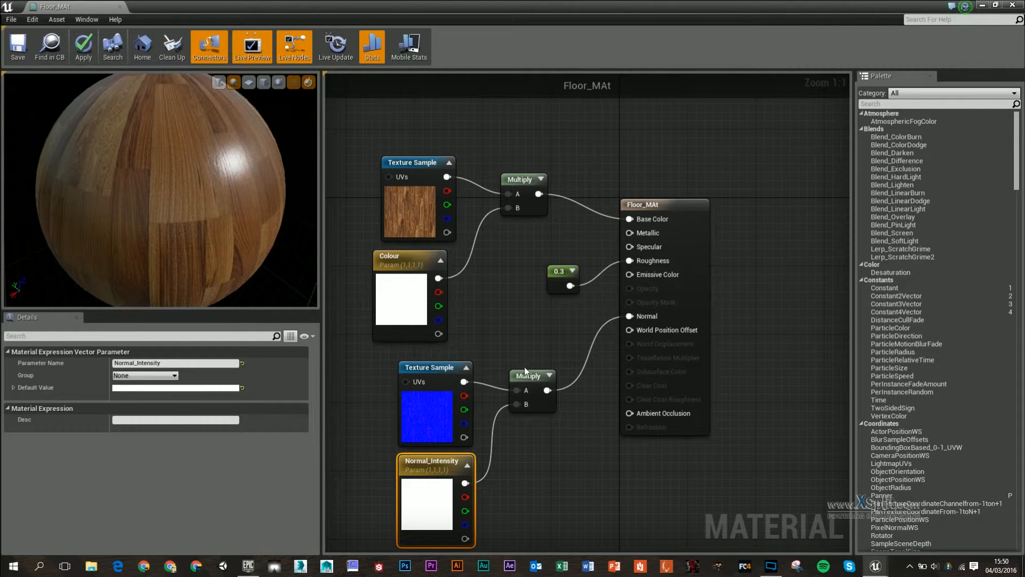
{"action": "left_click_drag", "start_coordinate": [150, 377], "coordinate": [78, 369]}
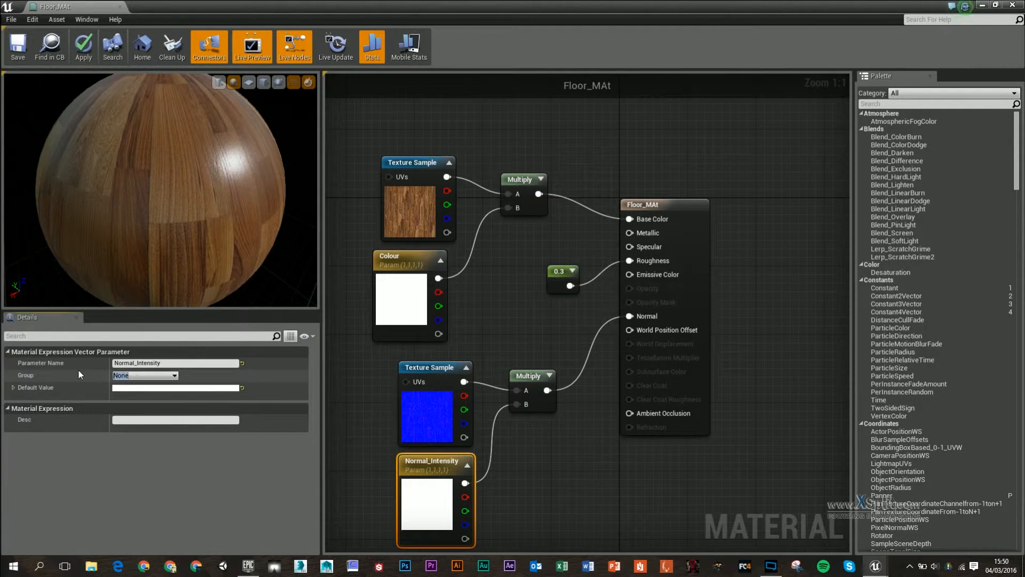
{"action": "type", "text": "Normal"}
{"action": "key", "text": "Return"}
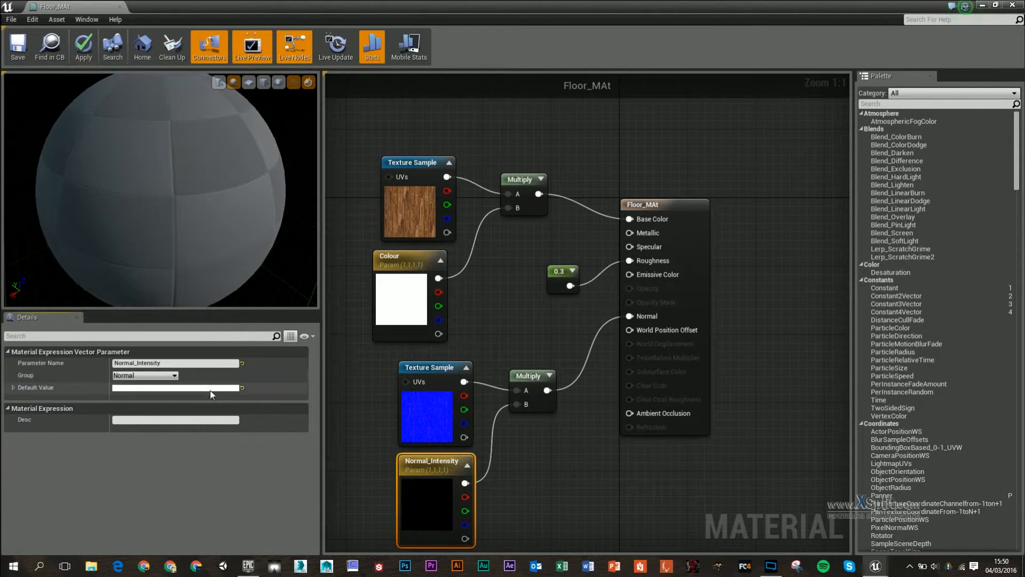
Convert the 0.3 constant to a parameter named Roughness and assign it to a new group named Roughness
{"action": "right_click", "coordinate": [558, 270]}
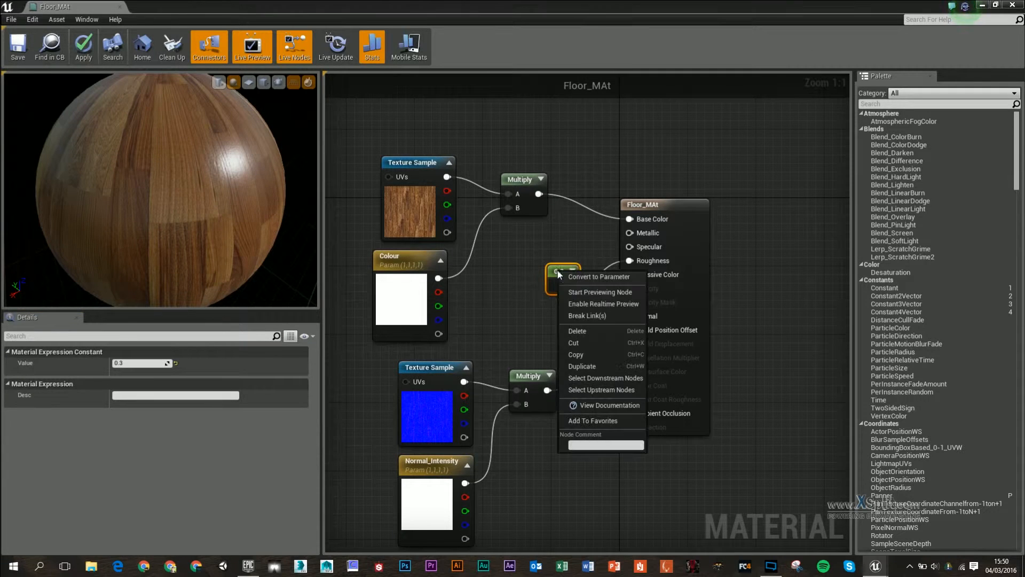
{"action": "left_click", "coordinate": [588, 277]}
{"action": "type", "text": "Rough"}
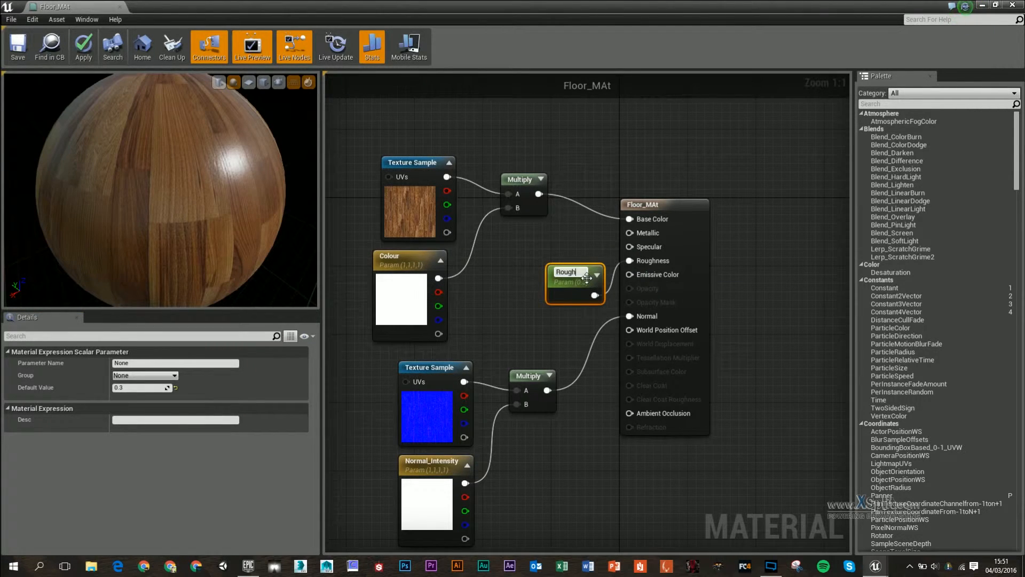
{"action": "type", "text": "ness"}
{"action": "key", "text": "Return"}
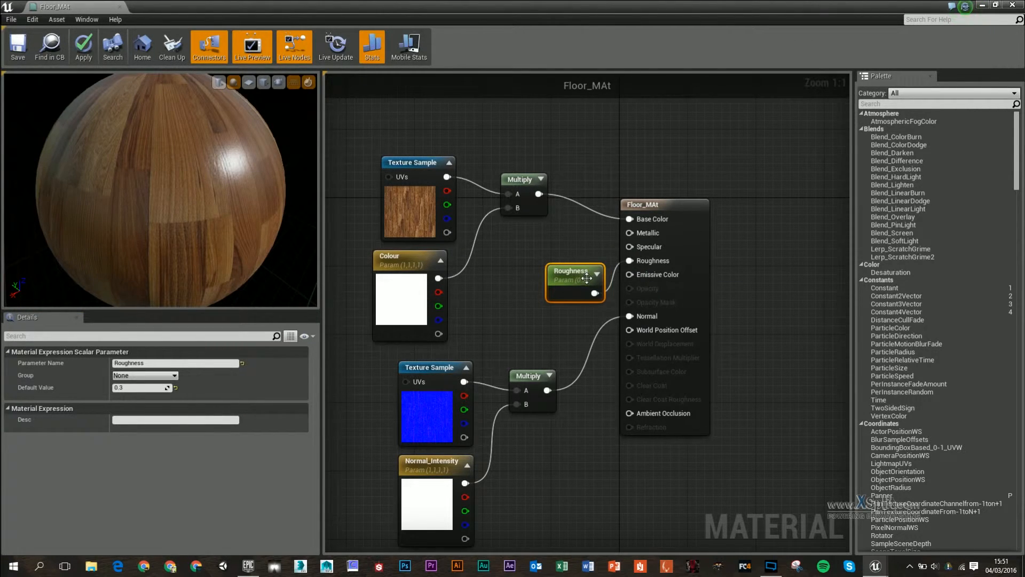
{"action": "left_click", "coordinate": [138, 375]}
{"action": "type", "text": "Roughne"}
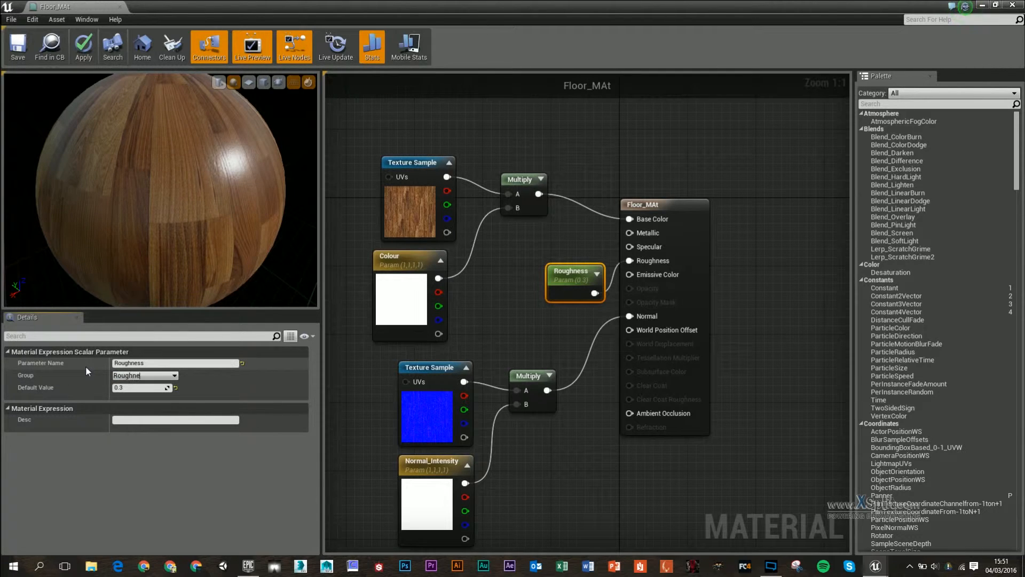
{"action": "type", "text": "ss"}
{"action": "key", "text": "Return"}
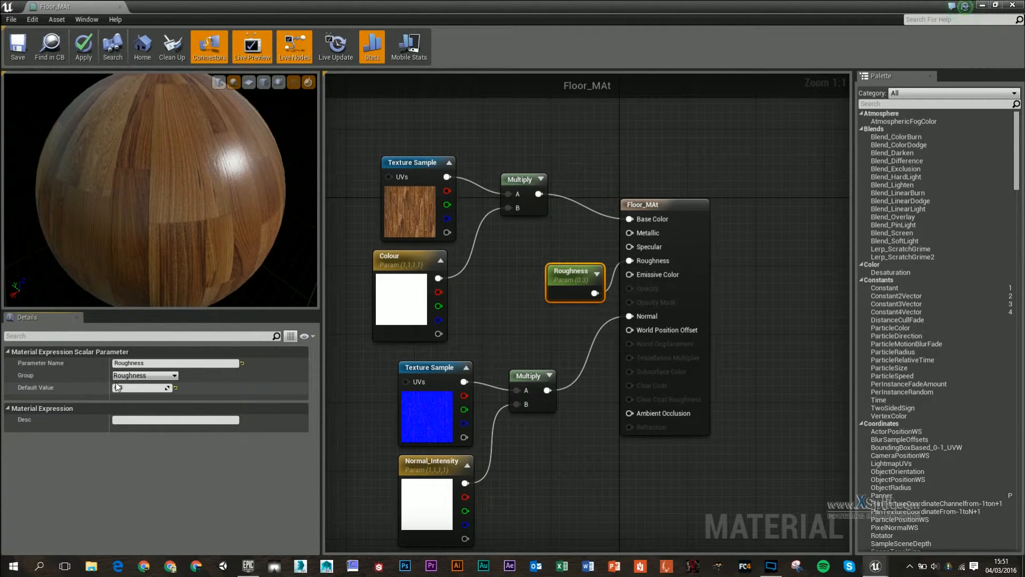
Move the Roughness parameter node farther away from the material output, between the two Multiply nodes
{"action": "left_click_drag", "start_coordinate": [195, 264], "coordinate": [181, 222]}
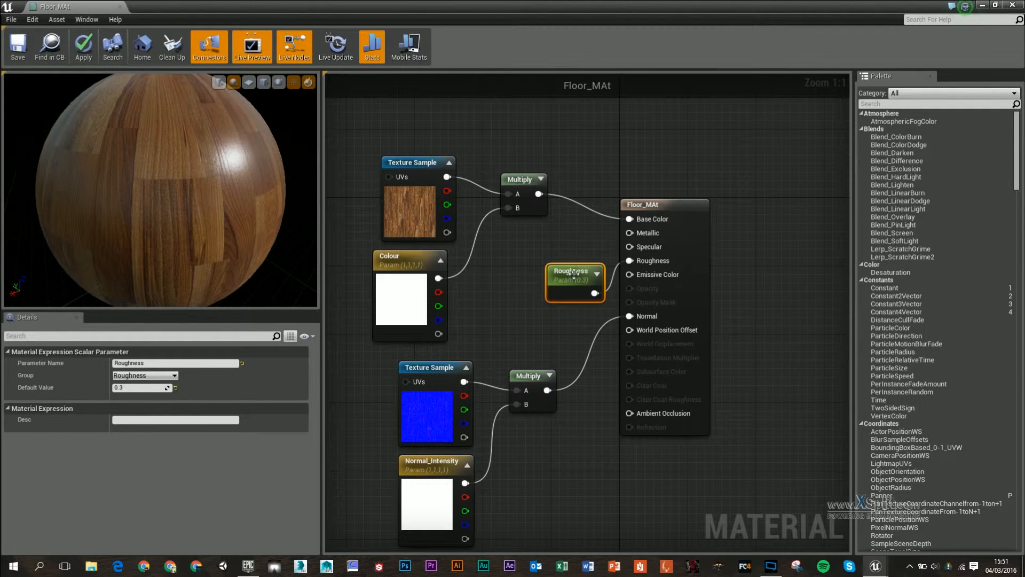
{"action": "left_click_drag", "start_coordinate": [574, 274], "coordinate": [536, 285]}
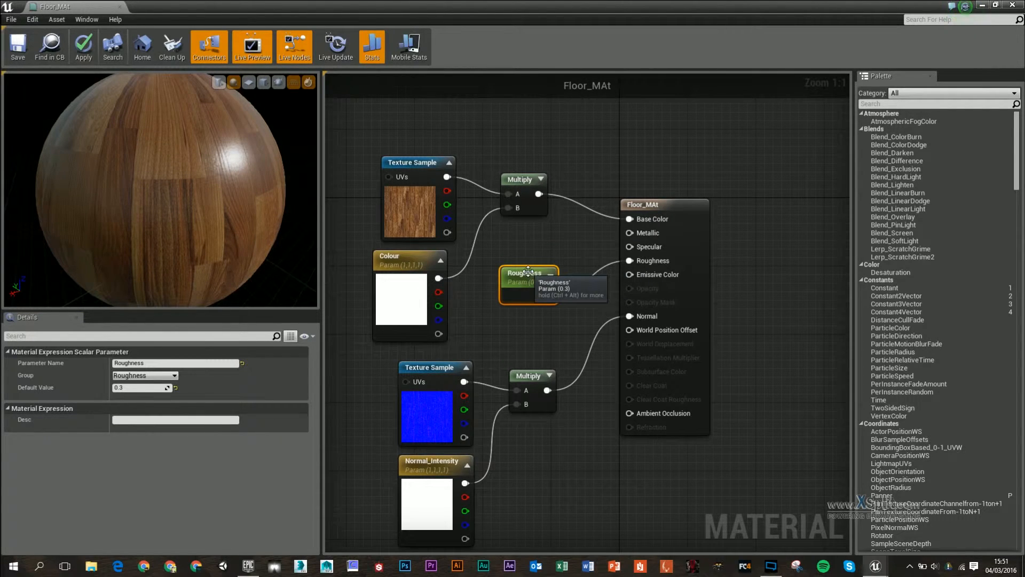
{"action": "double_click", "coordinate": [528, 272]}
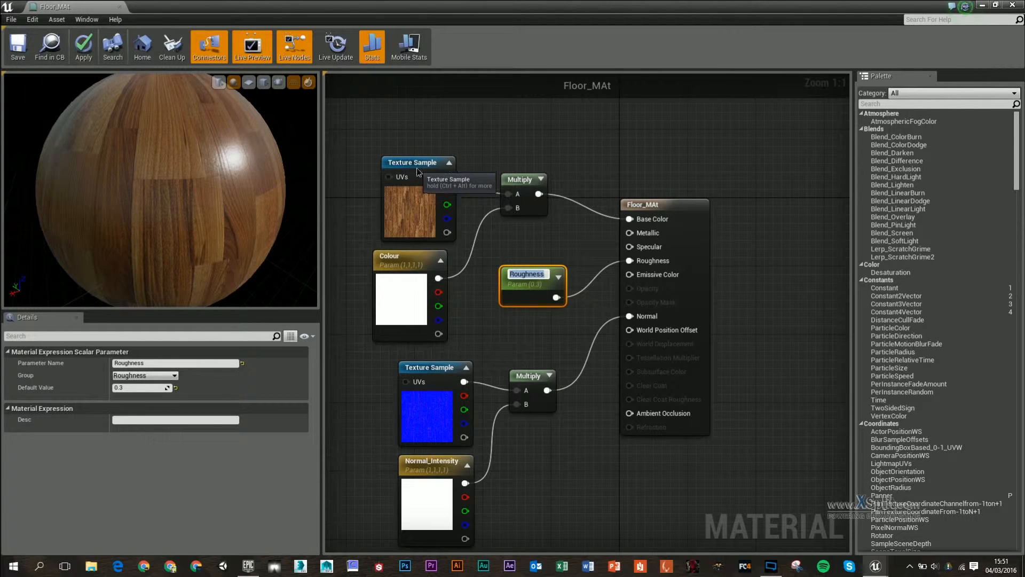
Convert the floorboards texture sample to a parameter named Colour_Texture and assign it to the Colour group
{"action": "left_click", "coordinate": [410, 189]}
{"action": "right_click", "coordinate": [415, 168]}
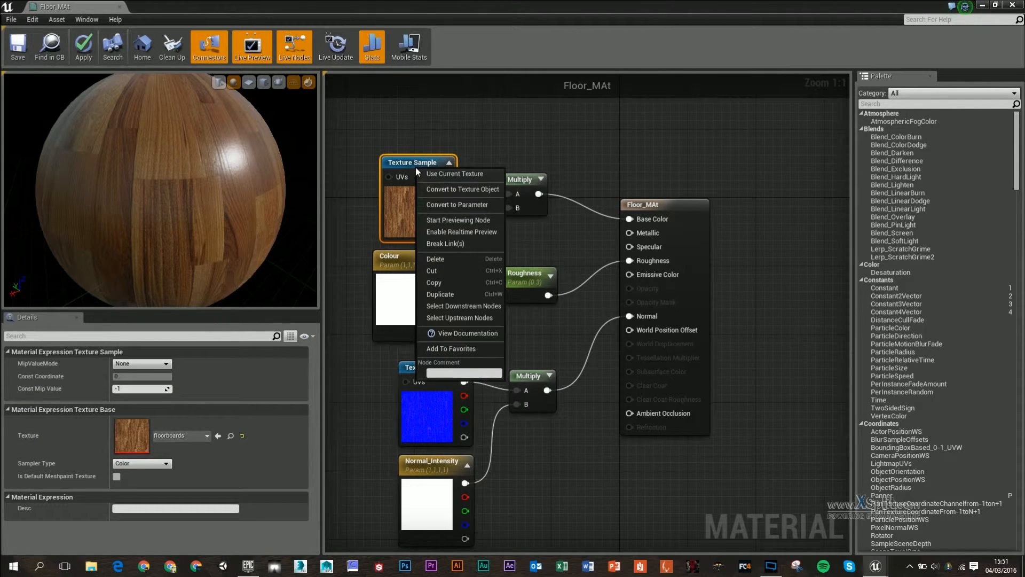
{"action": "left_click", "coordinate": [458, 205]}
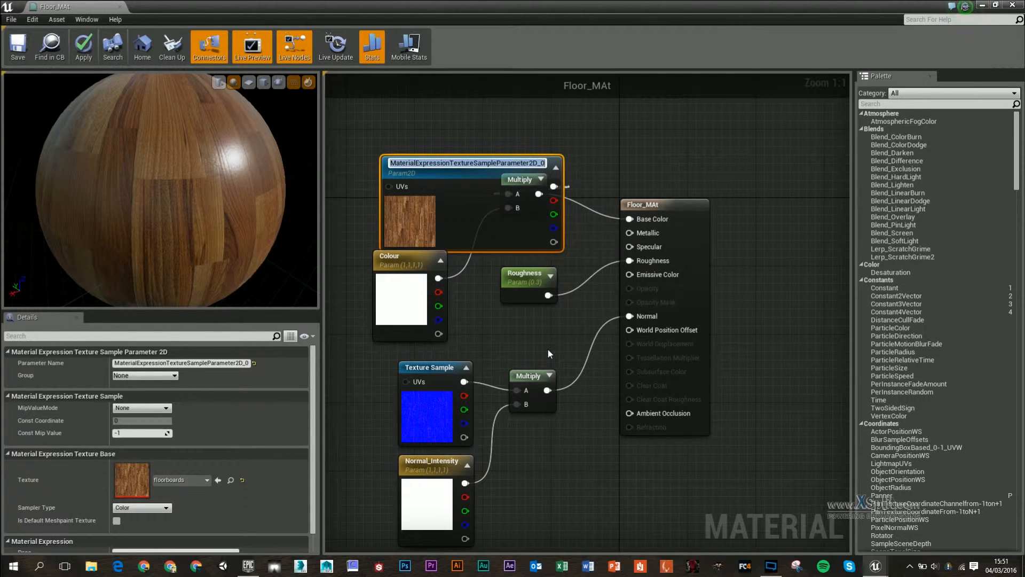
{"action": "type", "text": "Colour"}
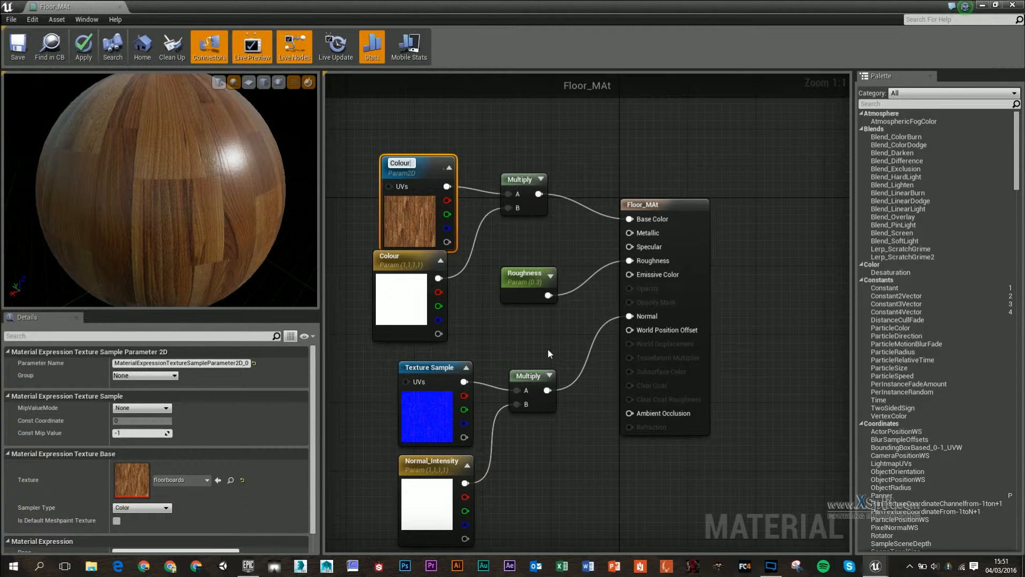
{"action": "type", "text": "_Texture"}
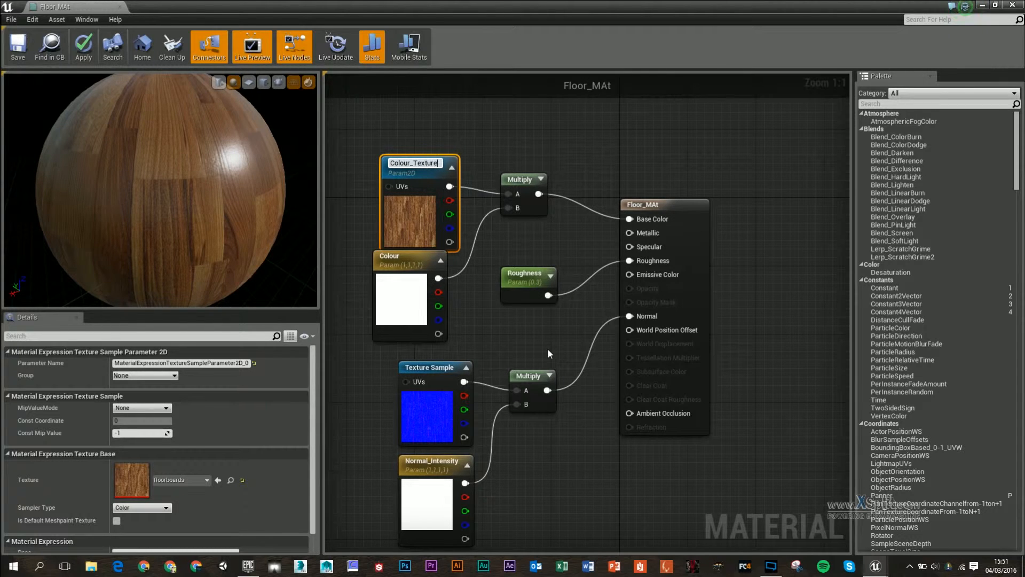
{"action": "key", "text": "Return"}
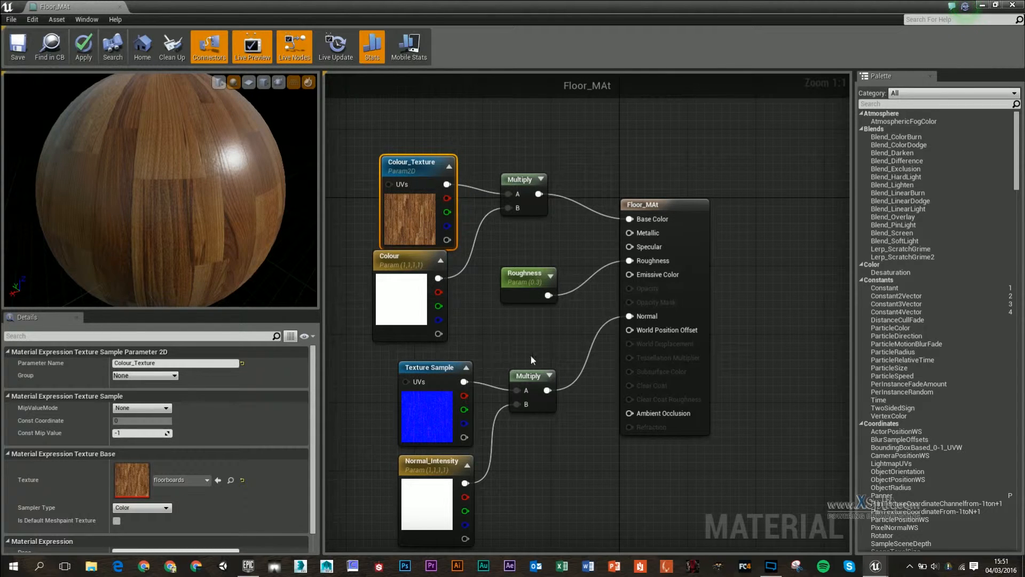
{"action": "left_click", "coordinate": [155, 375]}
{"action": "left_click", "coordinate": [162, 383]}
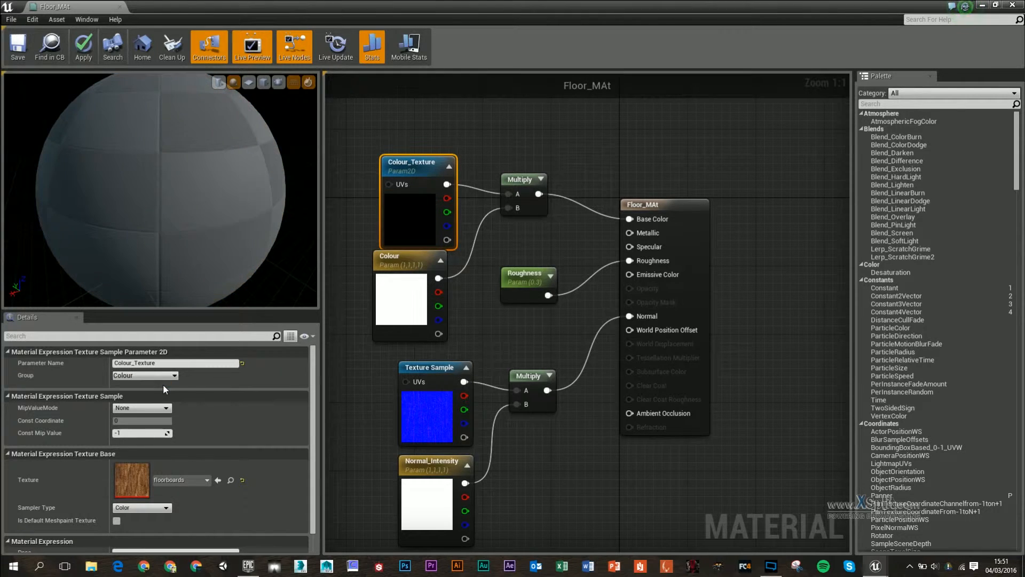
Convert the floorboards_NRM texture sample to a parameter named Normal_Texture and assign it to the Normal group
{"action": "left_click", "coordinate": [438, 375]}
{"action": "right_click", "coordinate": [438, 376]}
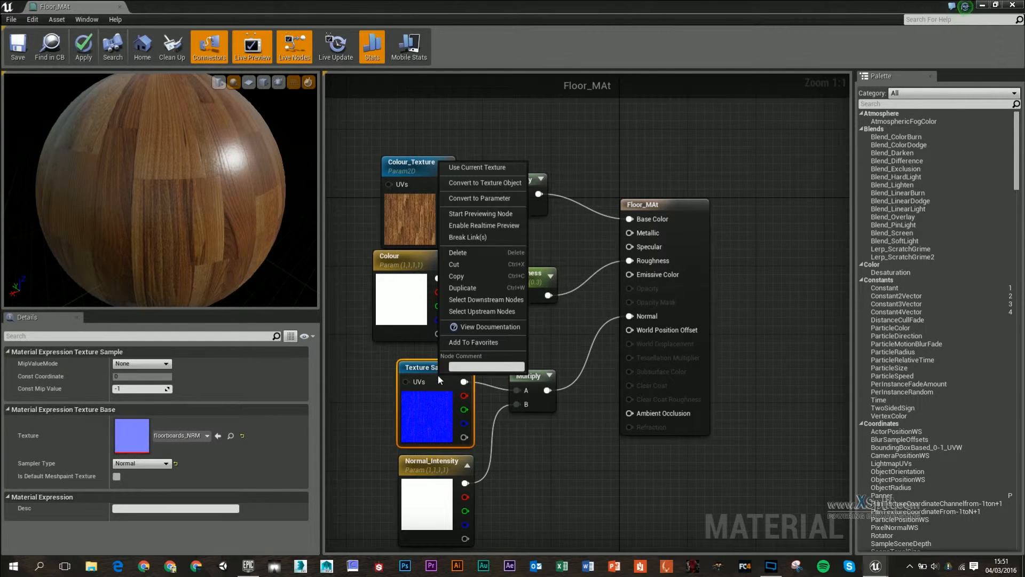
{"action": "left_click", "coordinate": [490, 196]}
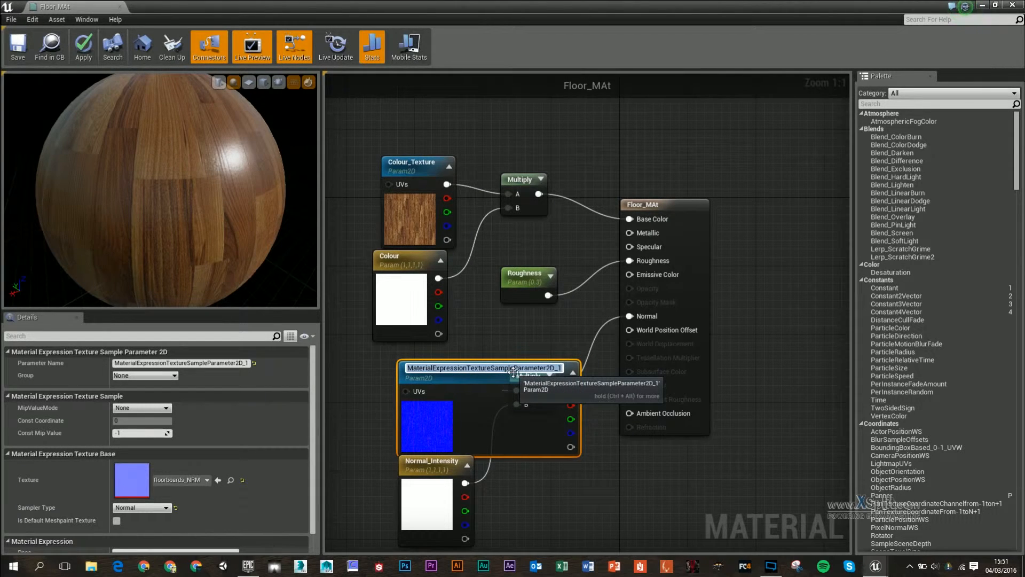
{"action": "type", "text": "Normal_"}
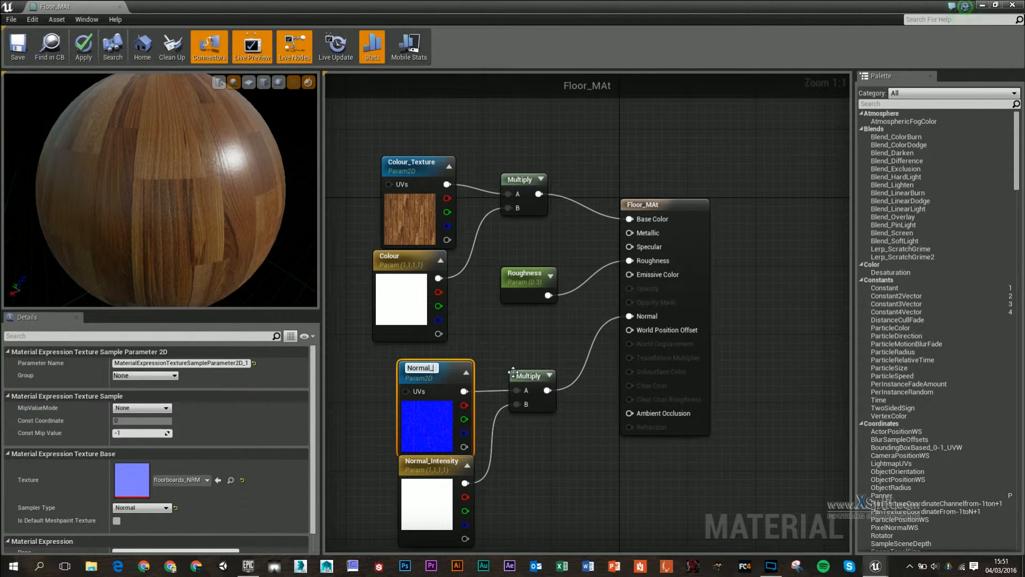
{"action": "type", "text": "Texture"}
{"action": "key", "text": "Return"}
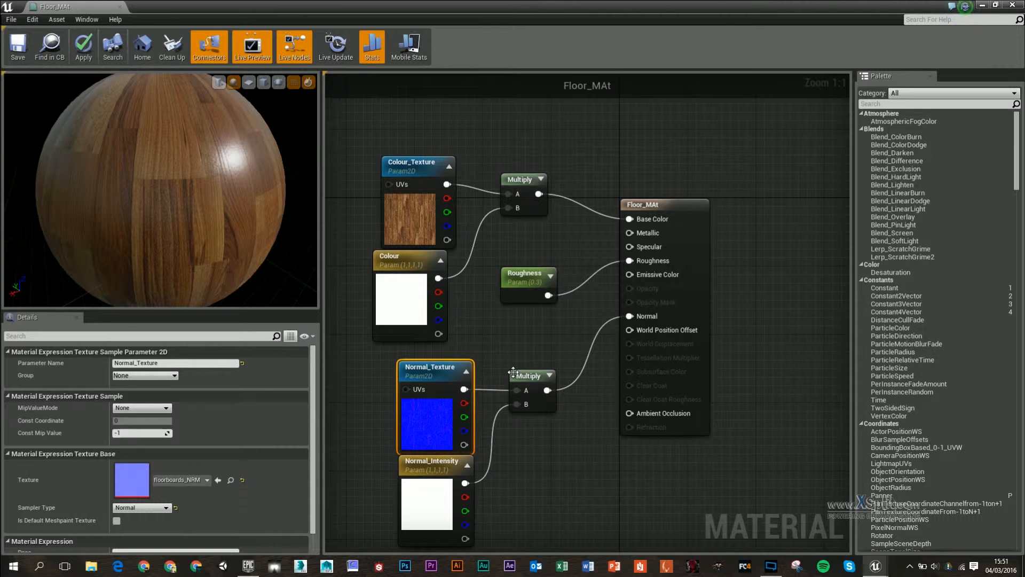
{"action": "left_click", "coordinate": [170, 376]}
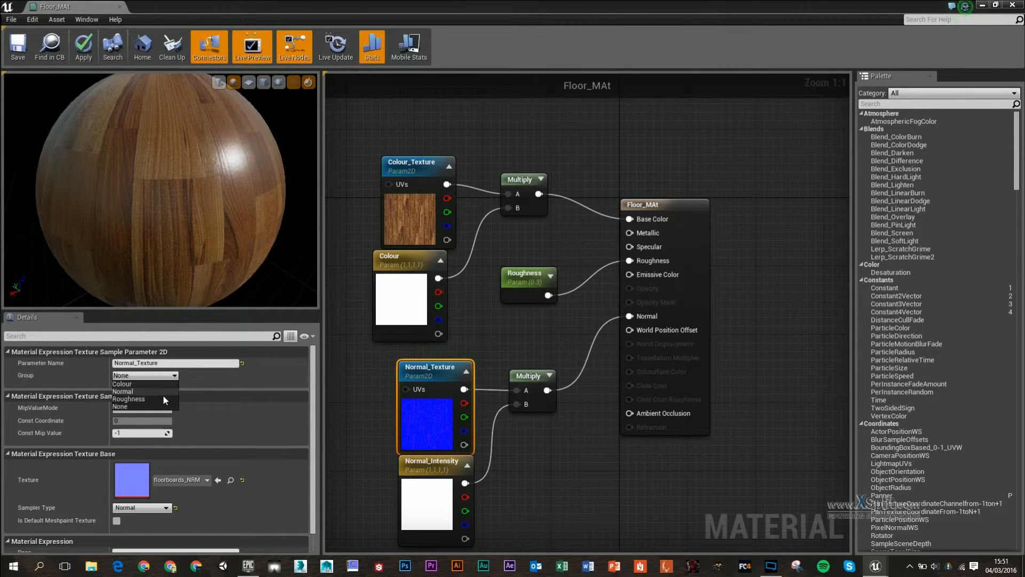
{"action": "left_click", "coordinate": [129, 391]}
Save the Floor_MAt material and close its editor
{"action": "left_click", "coordinate": [354, 400]}
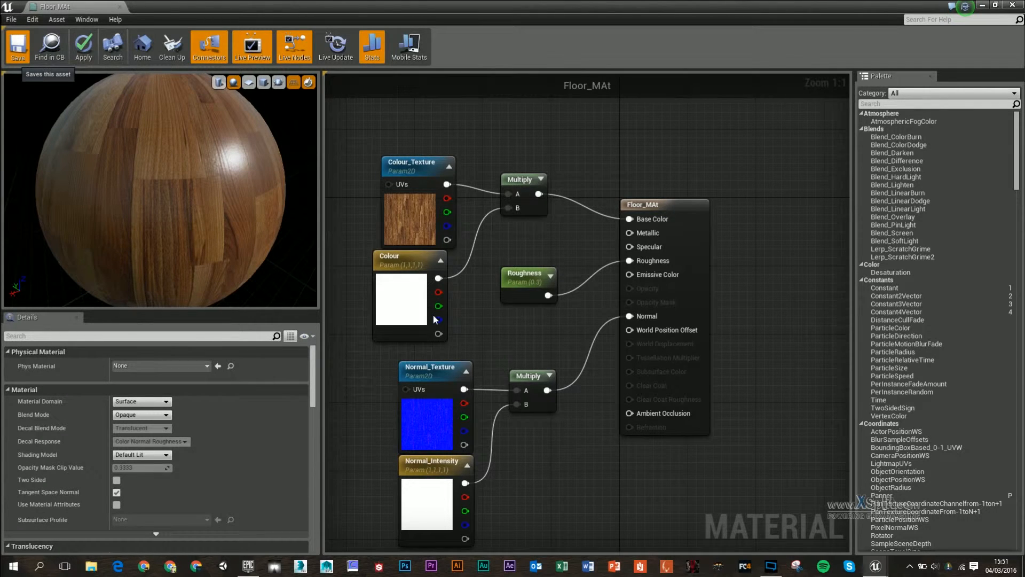
{"action": "key", "text": "ctrl+s"}
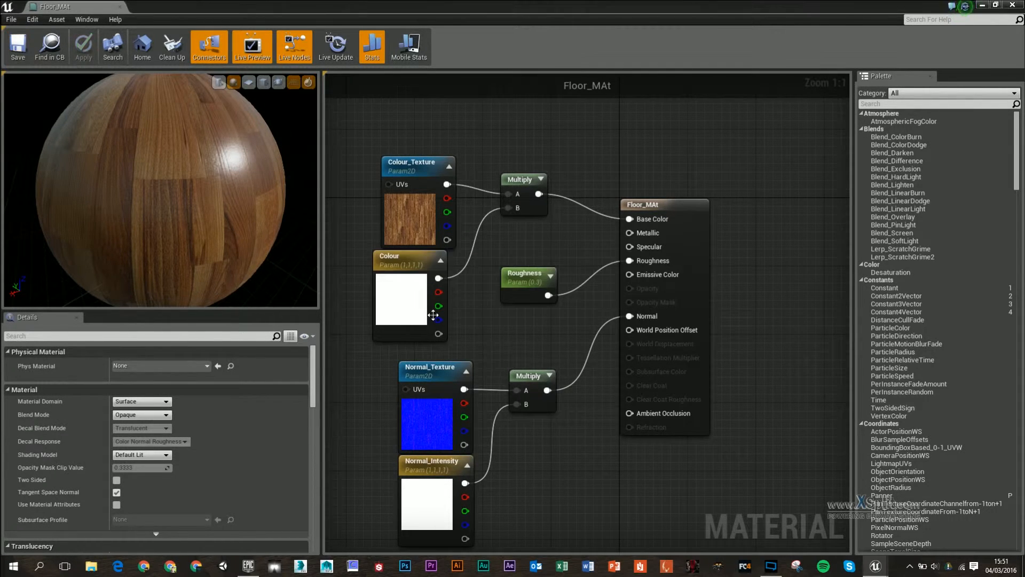
{"action": "left_click", "coordinate": [1013, 5]}
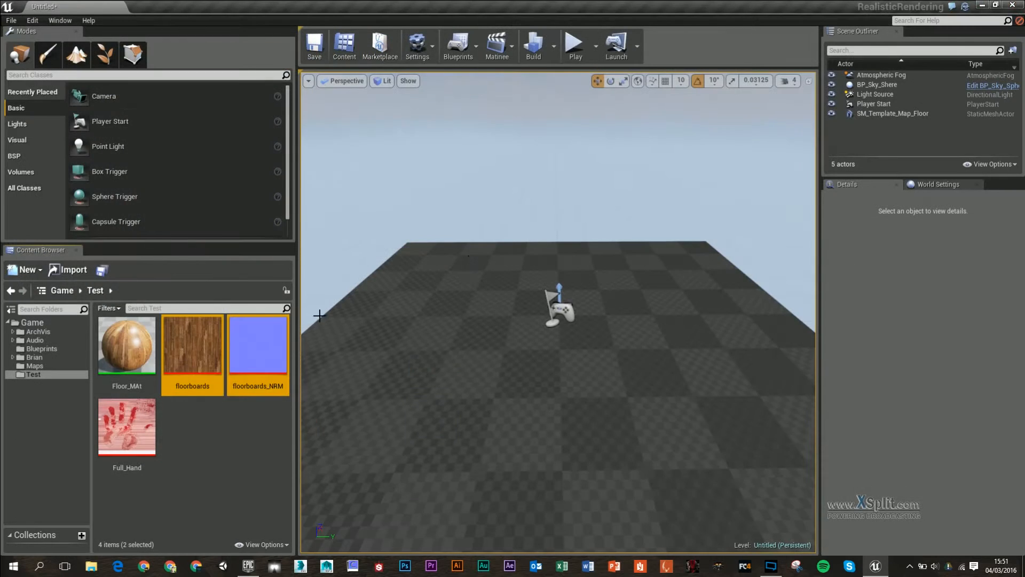
Create a material instance from Floor_MAt and name it Floor_Inst
{"action": "left_click", "coordinate": [225, 444]}
{"action": "left_click", "coordinate": [124, 347]}
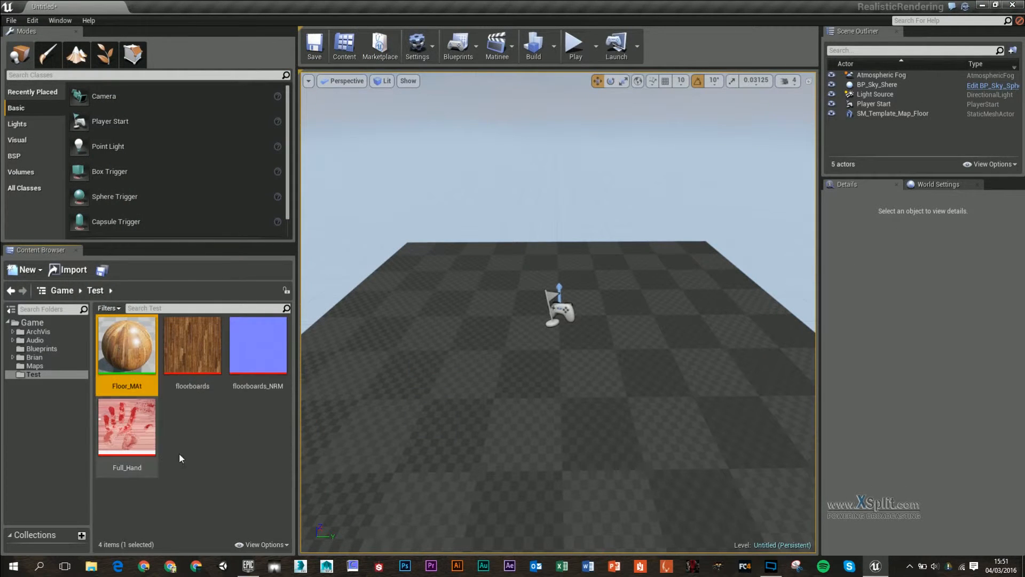
{"action": "right_click", "coordinate": [132, 348]}
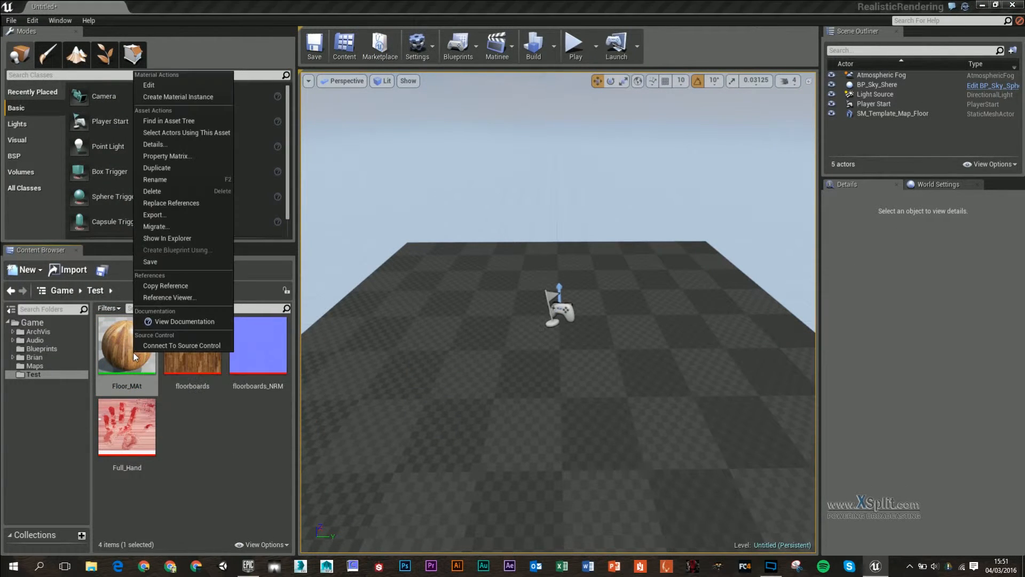
{"action": "left_click", "coordinate": [175, 101]}
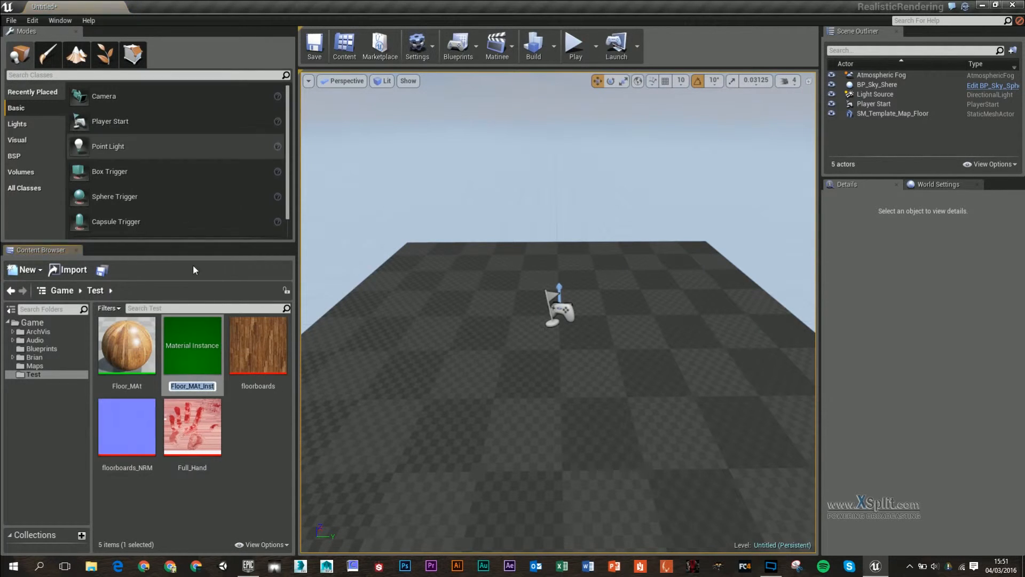
{"action": "left_click", "coordinate": [202, 386]}
{"action": "key", "text": "BackSpace"}
{"action": "key", "text": "BackSpace"}
{"action": "key", "text": "BackSpace"}
{"action": "key", "text": "BackSpace"}
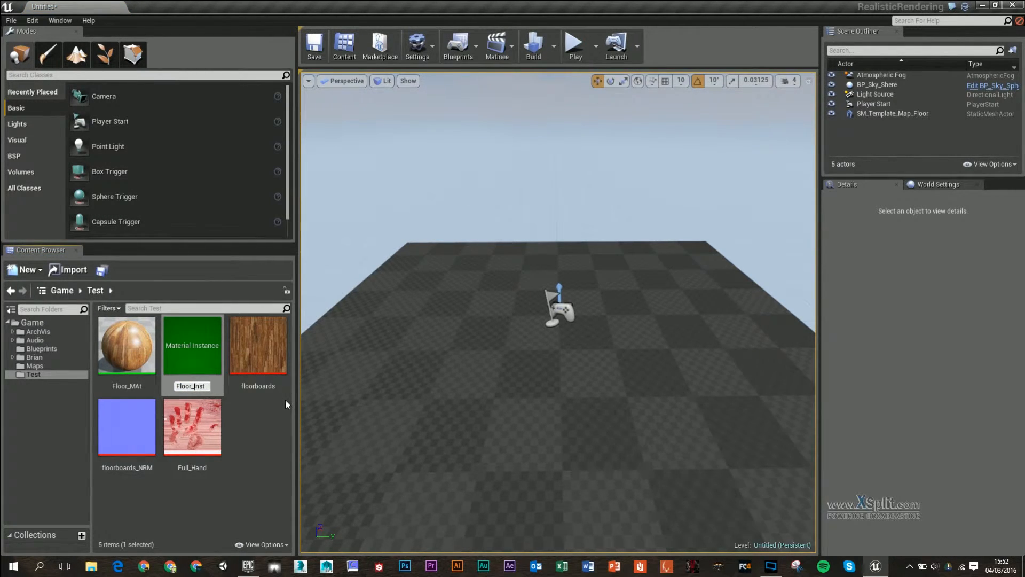
{"action": "key", "text": "Return"}
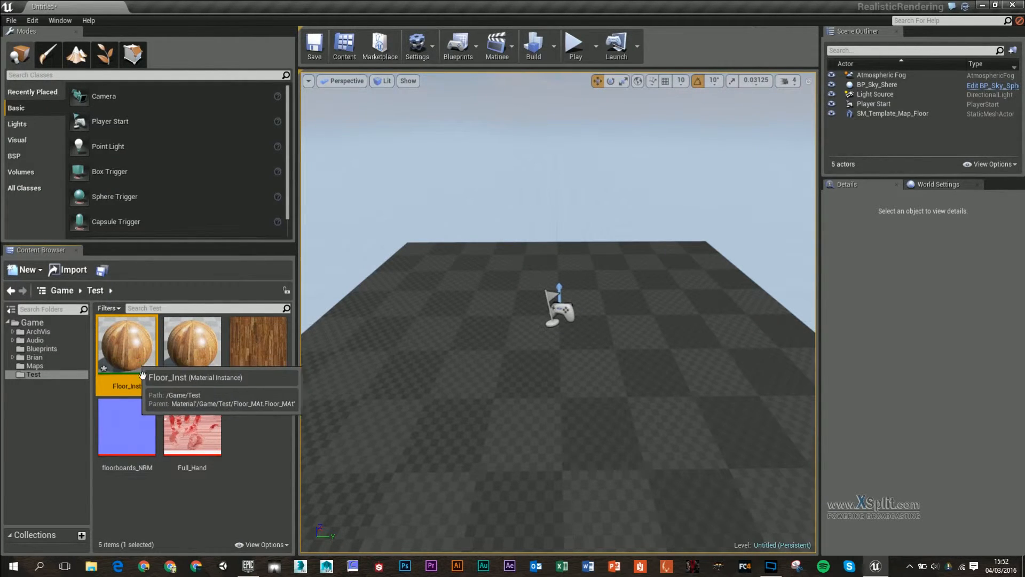
Apply the Floor_Inst material instance to the floor mesh in the level
{"action": "left_click_drag", "start_coordinate": [112, 346], "coordinate": [599, 369]}
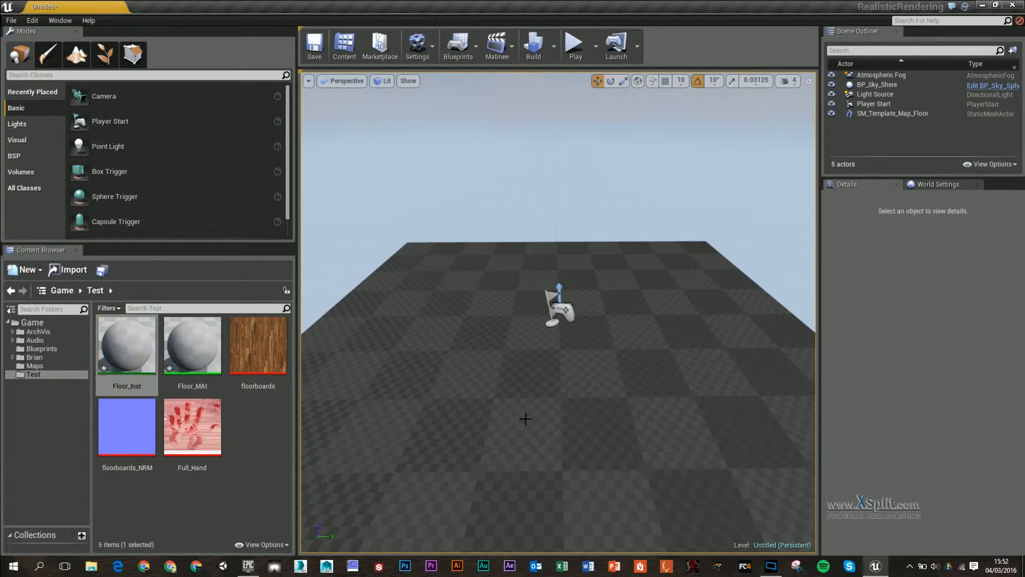
Open the Floor_Inst material instance for editing and orbit its preview
{"action": "right_click_drag", "start_coordinate": [520, 426], "coordinate": [416, 443]}
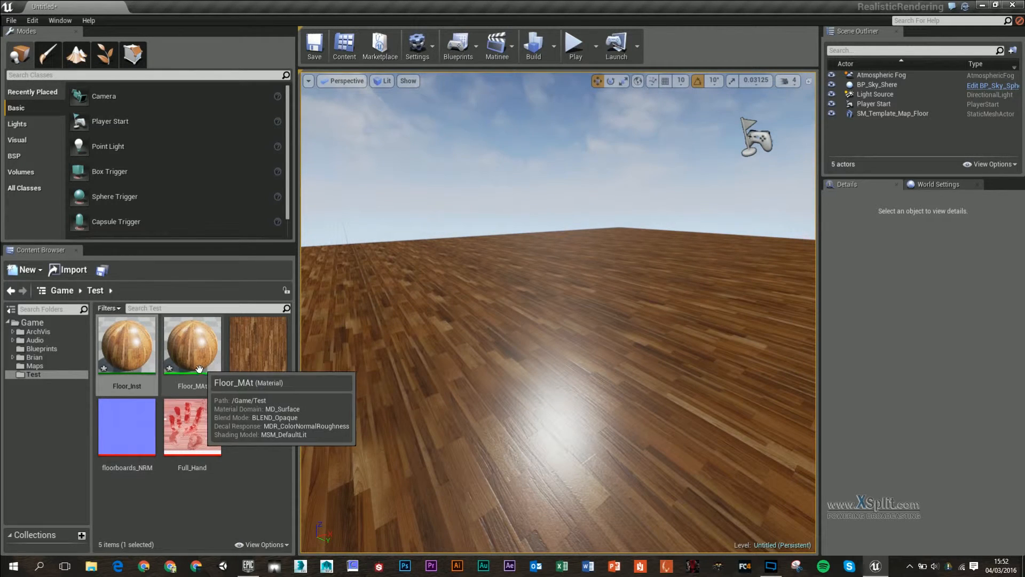
{"action": "left_click", "coordinate": [195, 349]}
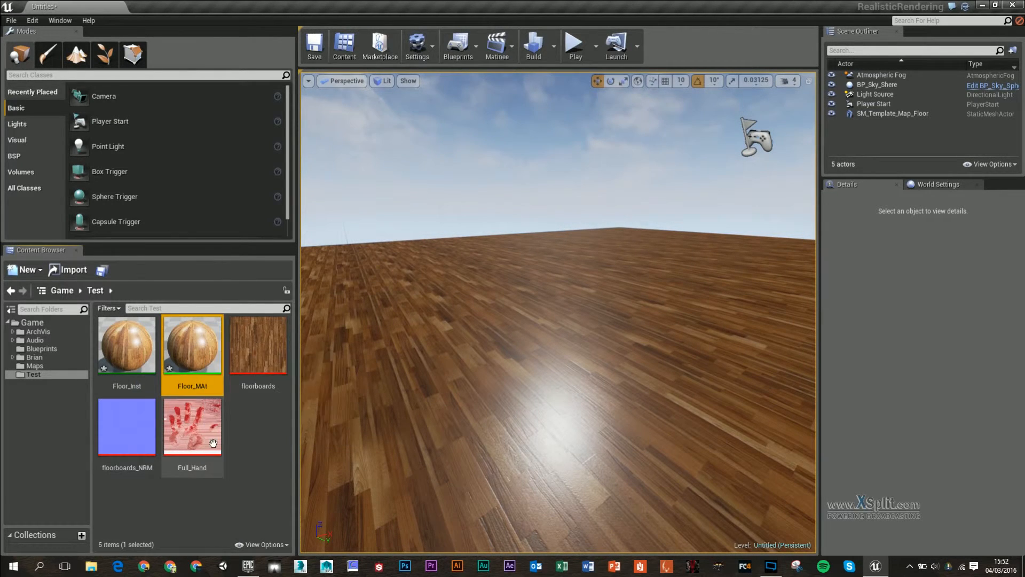
{"action": "double_click", "coordinate": [124, 354]}
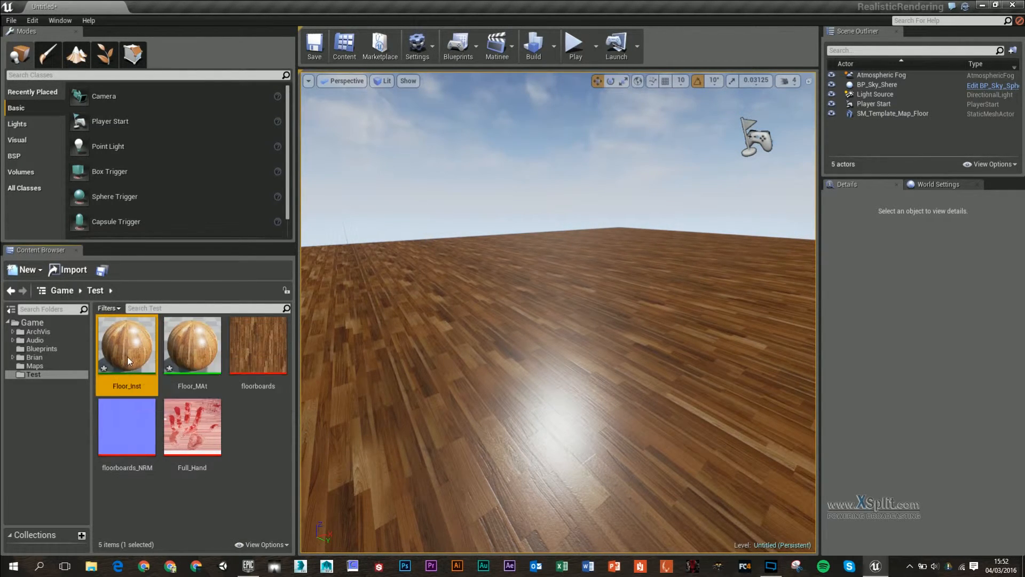
{"action": "right_click_drag", "start_coordinate": [680, 245], "coordinate": [679, 277]}
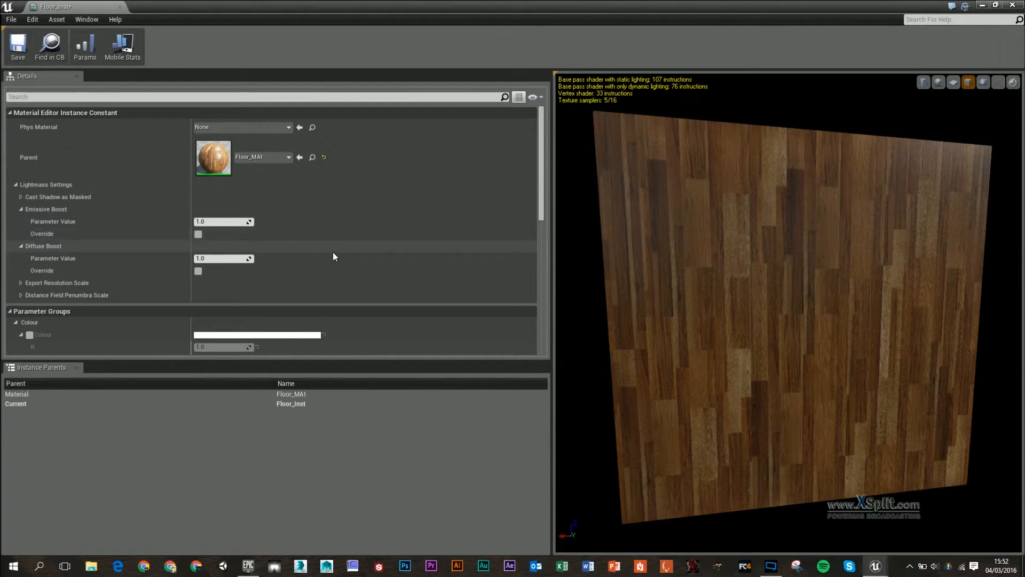
Collapse the parameter groups of Floor_Inst into a compact list
{"action": "scroll", "coordinate": [313, 278], "scroll_direction": "down", "scroll_amount": 3}
{"action": "left_click", "coordinate": [16, 254]}
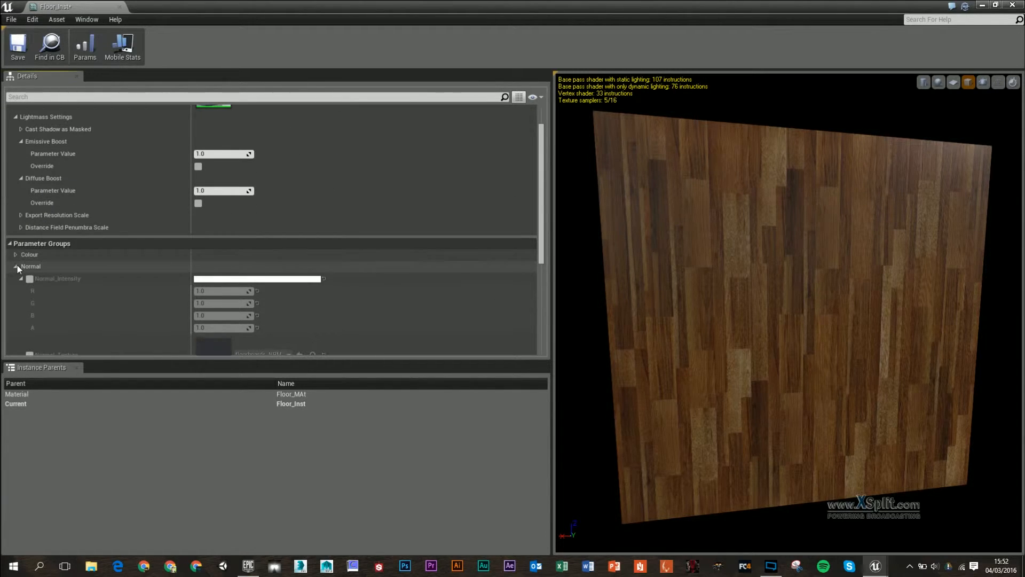
{"action": "left_click", "coordinate": [16, 266]}
{"action": "scroll", "coordinate": [150, 265], "scroll_direction": "up", "scroll_amount": 3}
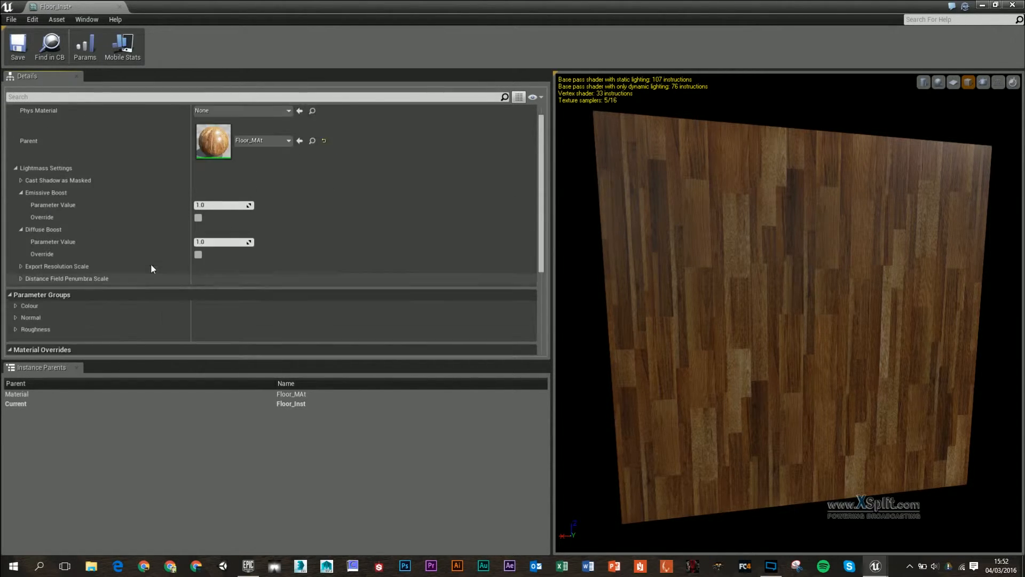
{"action": "scroll", "coordinate": [49, 327], "scroll_direction": "down", "scroll_amount": 3}
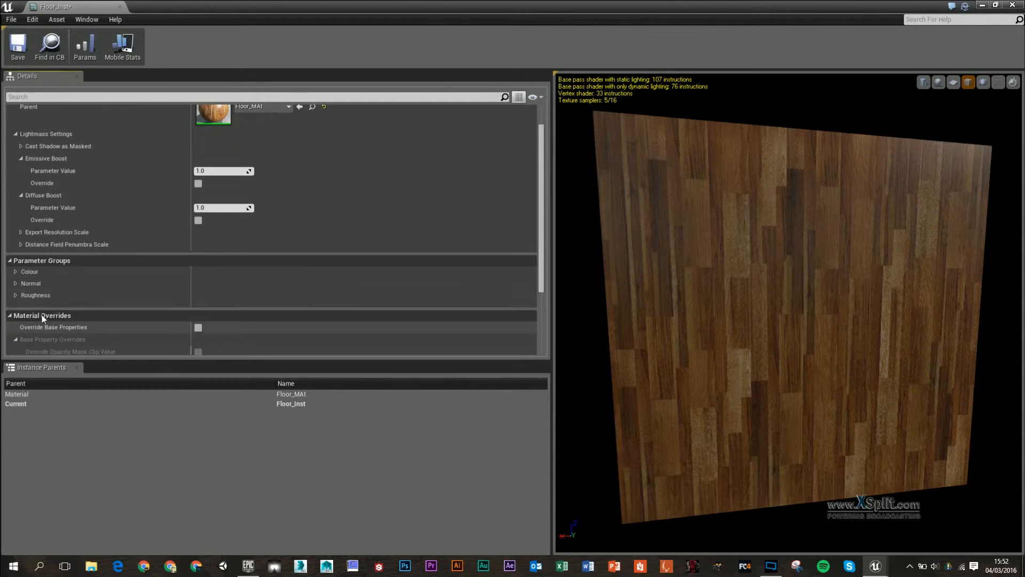
Examine the parameters and override options inside the Colour and Normal groups
{"action": "left_click", "coordinate": [14, 272]}
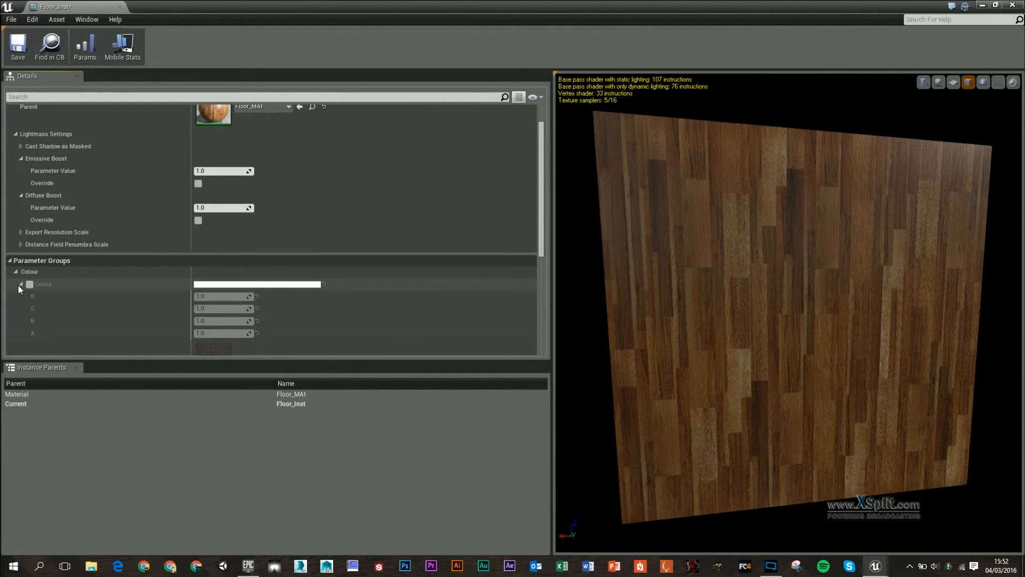
{"action": "scroll", "coordinate": [30, 232], "scroll_direction": "down", "scroll_amount": 3}
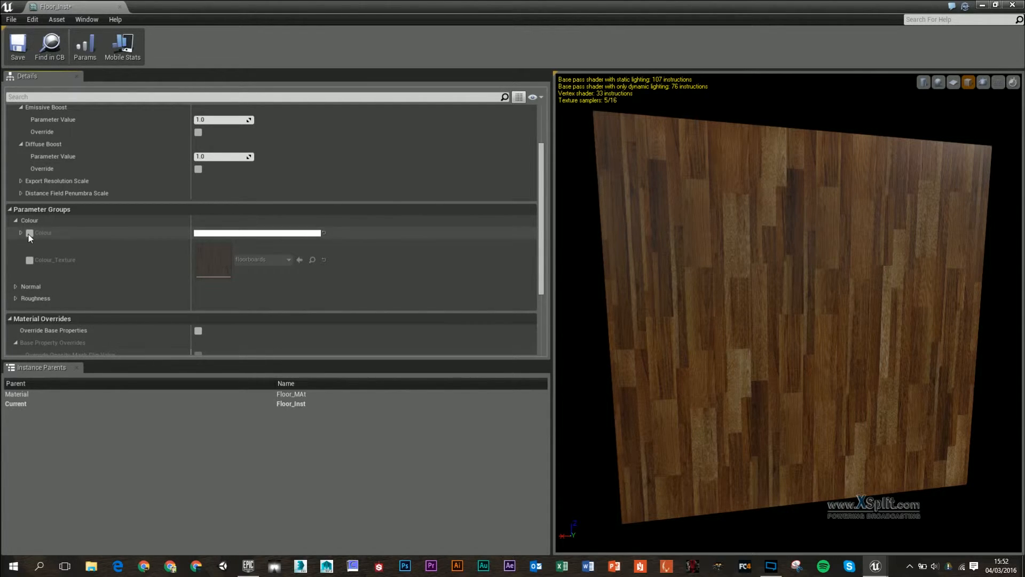
{"action": "left_click", "coordinate": [31, 236]}
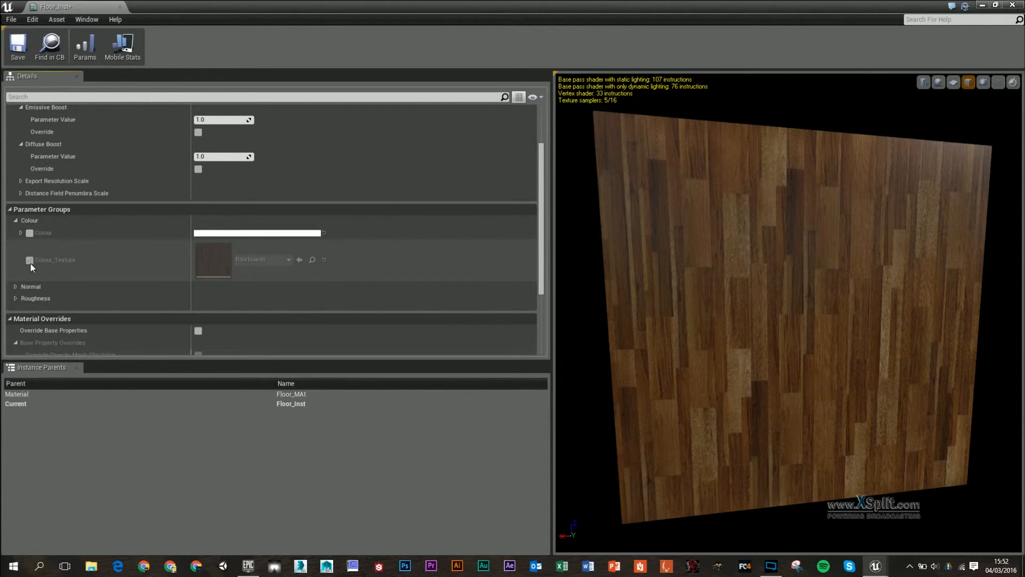
{"action": "left_click", "coordinate": [29, 260]}
{"action": "left_click", "coordinate": [30, 260]}
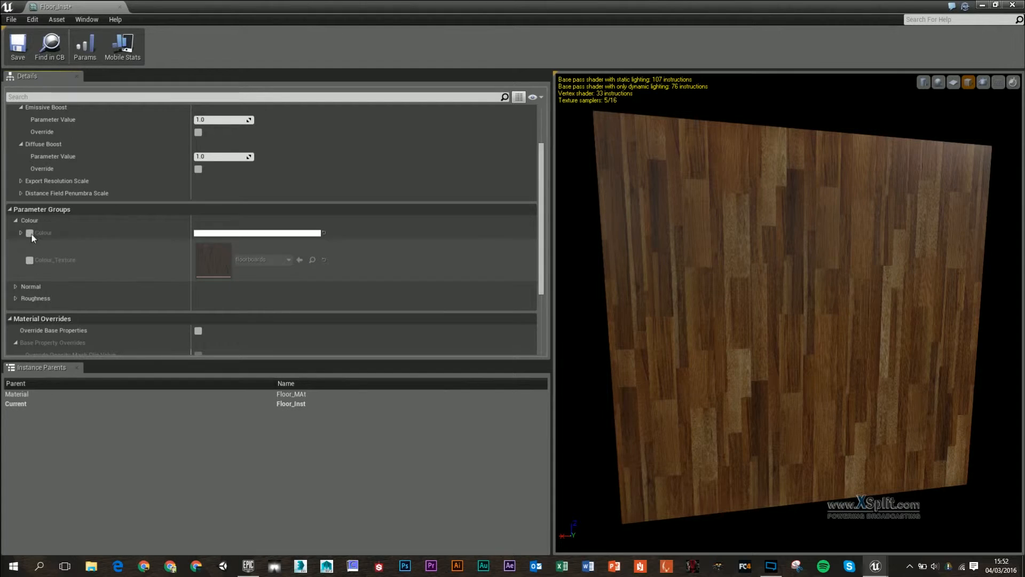
{"action": "left_click", "coordinate": [16, 286]}
{"action": "scroll", "coordinate": [30, 280], "scroll_direction": "down", "scroll_amount": 2}
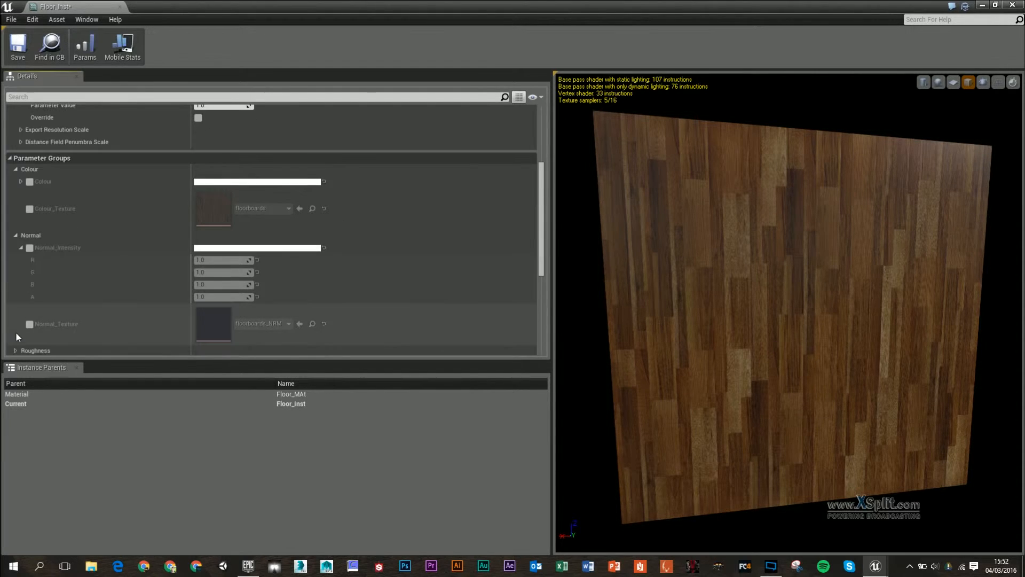
{"action": "left_click", "coordinate": [19, 235]}
{"action": "scroll", "coordinate": [26, 234], "scroll_direction": "up", "scroll_amount": 2}
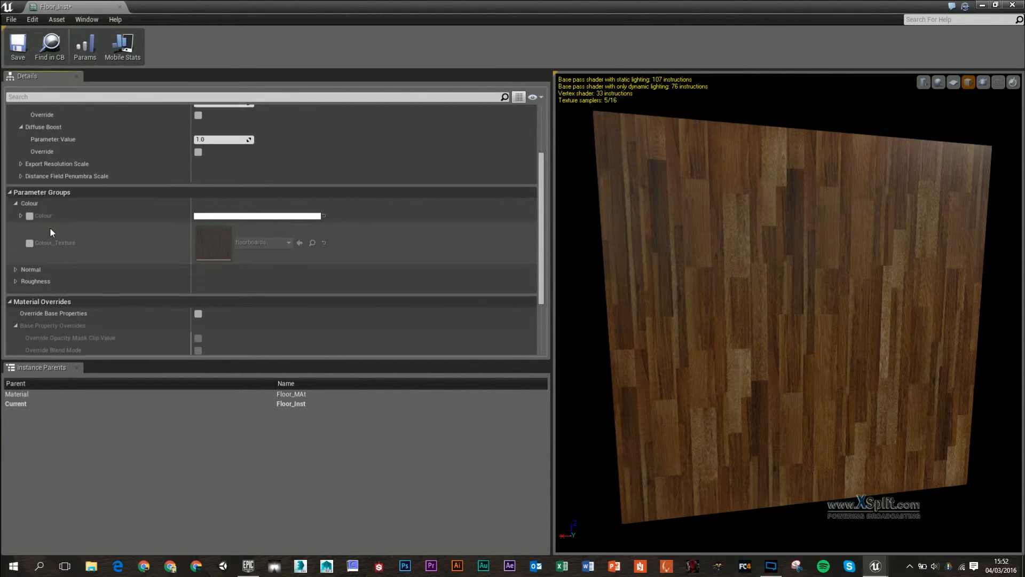
Override the Colour parameter with a pink tint and check the floor in the level
{"action": "left_click", "coordinate": [30, 233]}
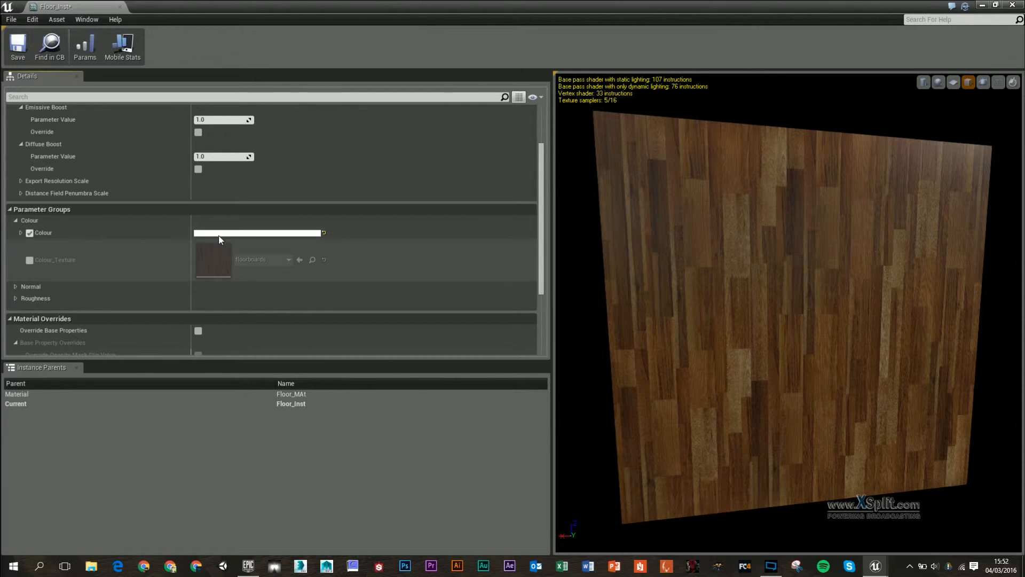
{"action": "left_click", "coordinate": [224, 233]}
{"action": "left_click", "coordinate": [322, 301]}
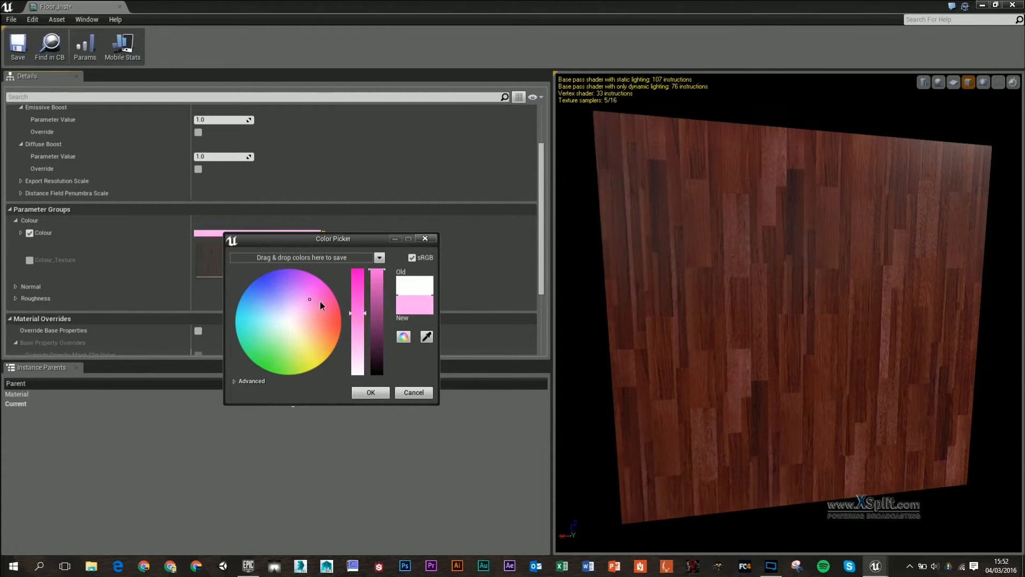
{"action": "left_click", "coordinate": [369, 390]}
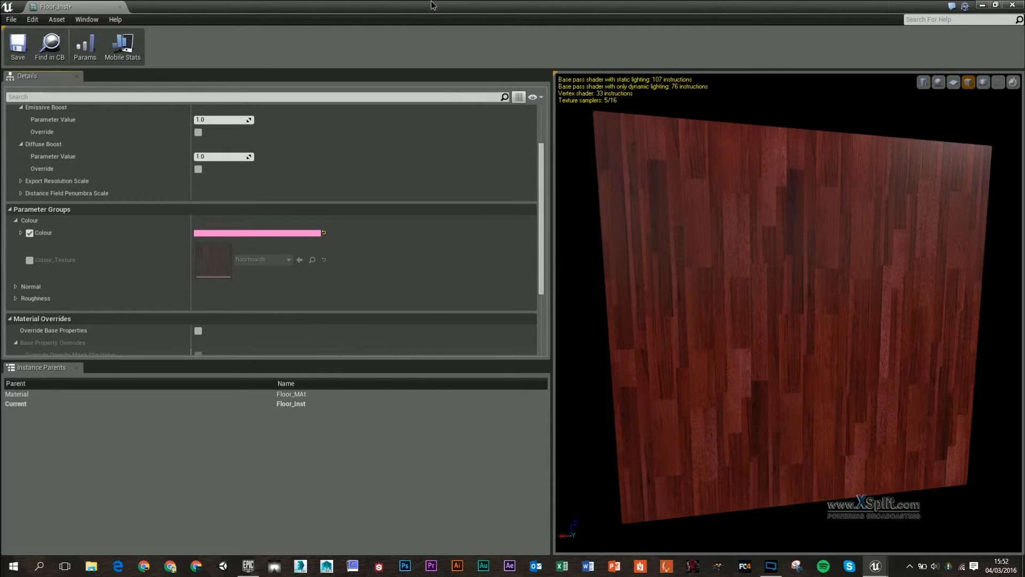
{"action": "left_click_drag", "start_coordinate": [432, 3], "coordinate": [421, 486]}
{"action": "double_click", "coordinate": [421, 489]}
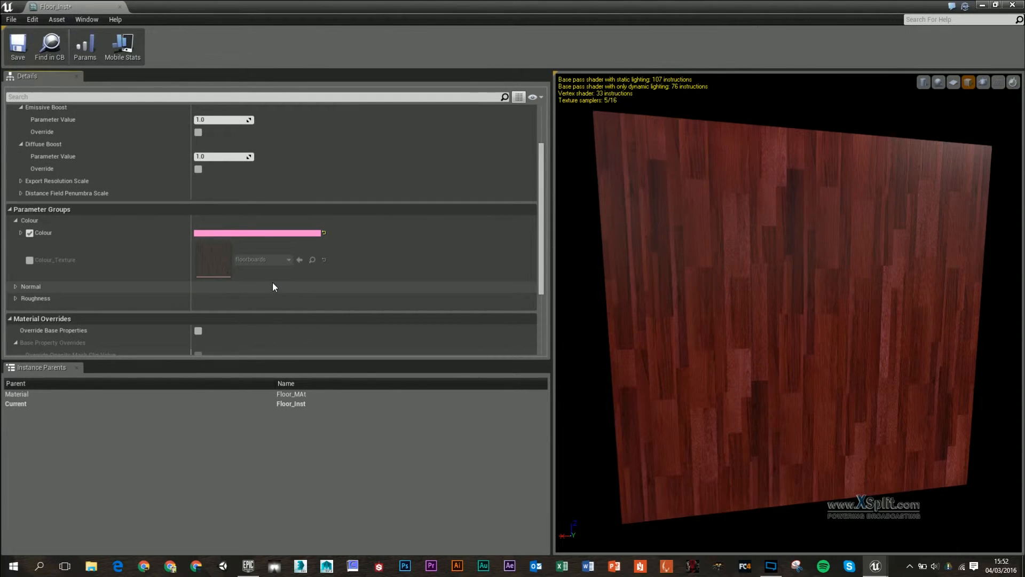
Try the Colour_Texture override, switch it off again and collapse the Colour group
{"action": "left_click", "coordinate": [29, 260]}
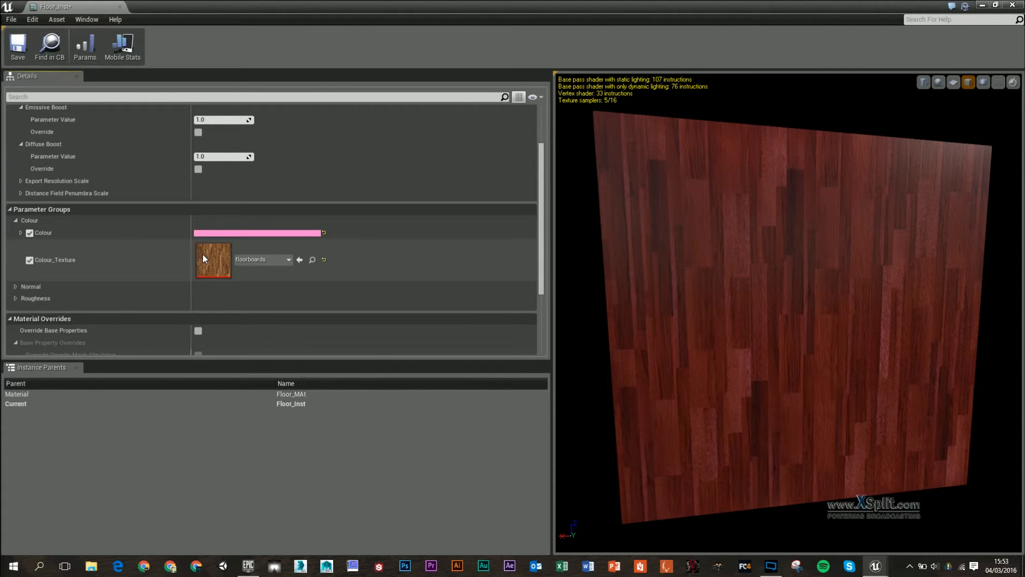
{"action": "left_click", "coordinate": [30, 260]}
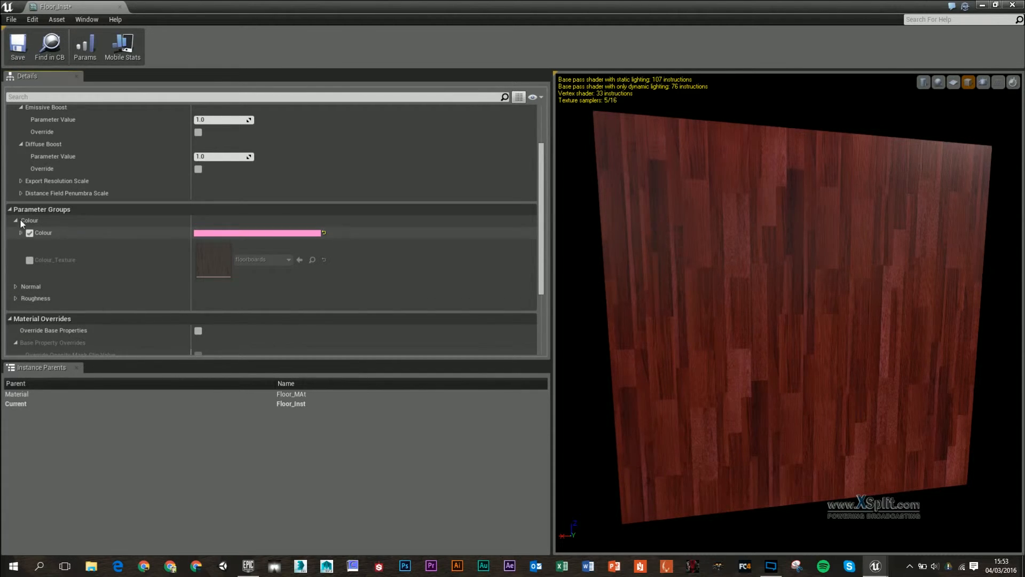
{"action": "left_click", "coordinate": [16, 219]}
Enable the Normal_Intensity override in the Normal group, with the instance editor placed beside the level's floor
{"action": "left_click", "coordinate": [17, 231]}
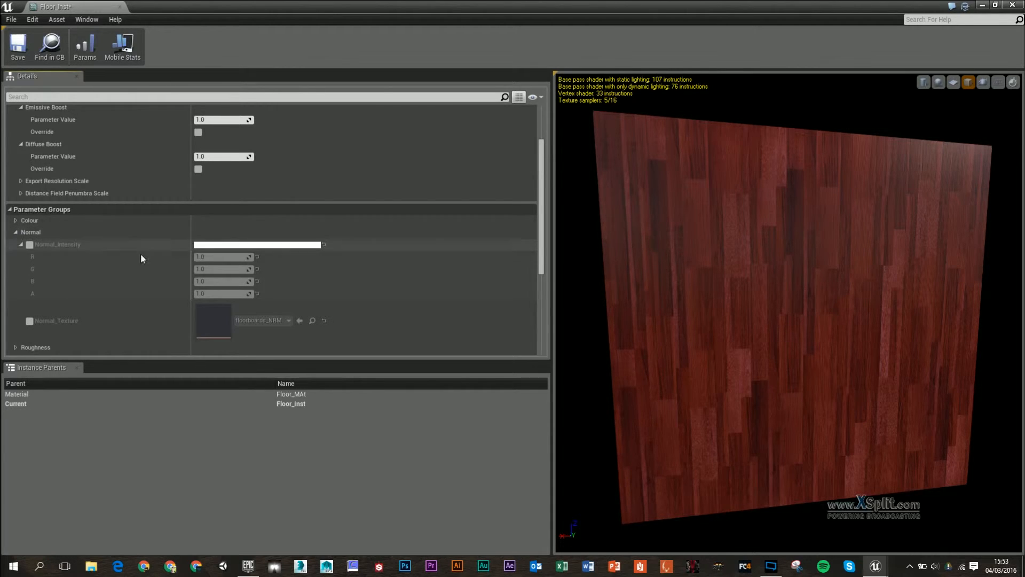
{"action": "left_click_drag", "start_coordinate": [378, 4], "coordinate": [810, 164]}
{"action": "scroll", "coordinate": [687, 350], "scroll_direction": "down", "scroll_amount": 5}
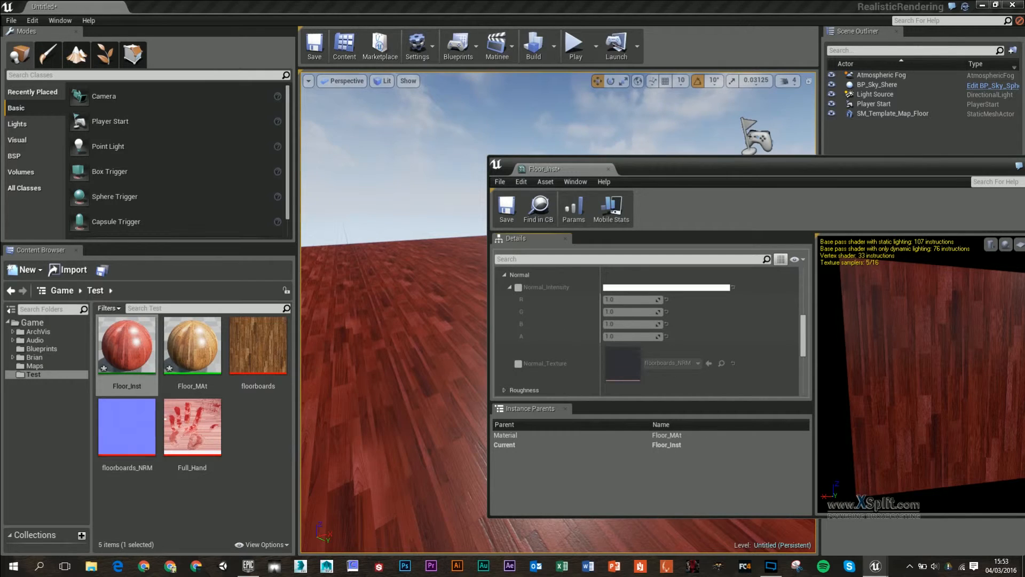
{"action": "right_click_drag", "start_coordinate": [417, 298], "coordinate": [455, 315]}
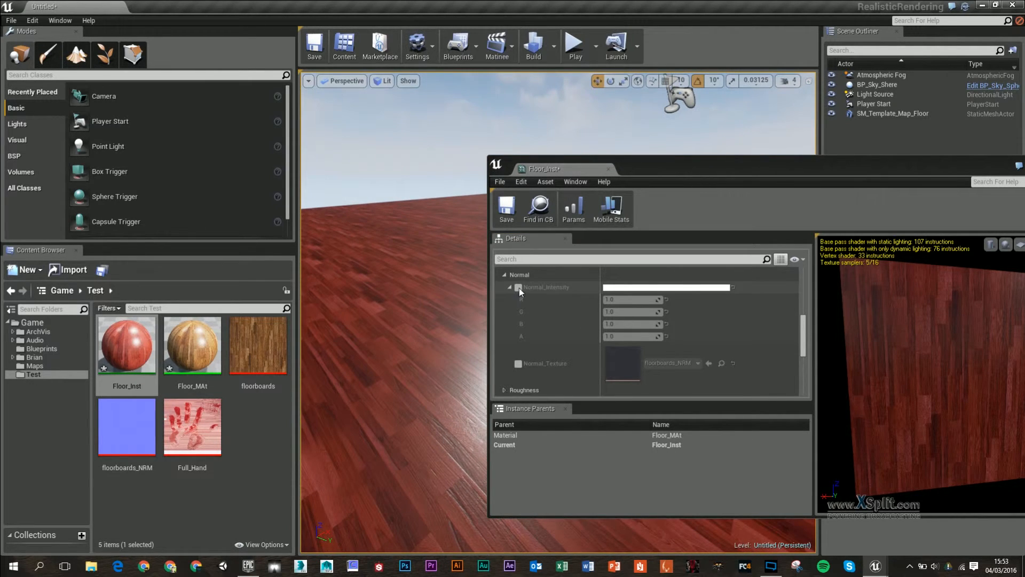
{"action": "left_click", "coordinate": [518, 288]}
{"action": "left_click_drag", "start_coordinate": [665, 170], "coordinate": [774, 148]}
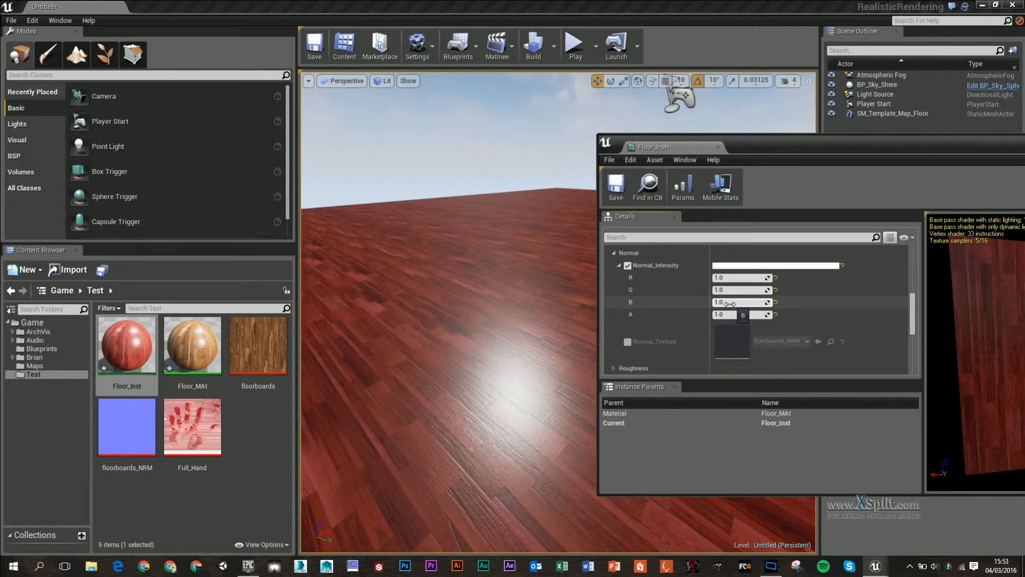
Try a Normal_Intensity B value of about 0.35 and inspect the floor's surface up close
{"action": "left_click_drag", "start_coordinate": [731, 304], "coordinate": [709, 302]}
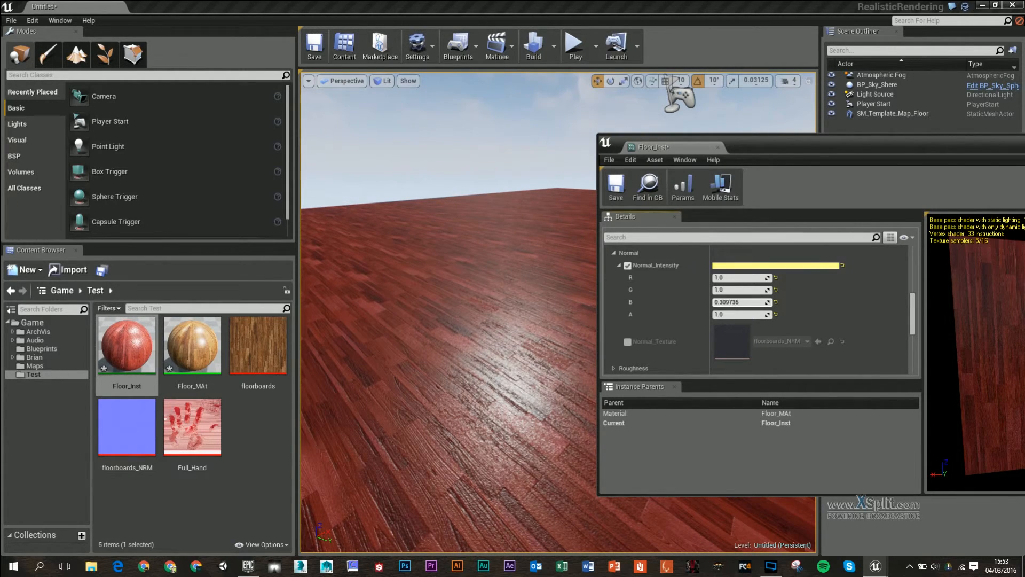
{"action": "scroll", "coordinate": [480, 358], "scroll_direction": "up", "scroll_amount": 8}
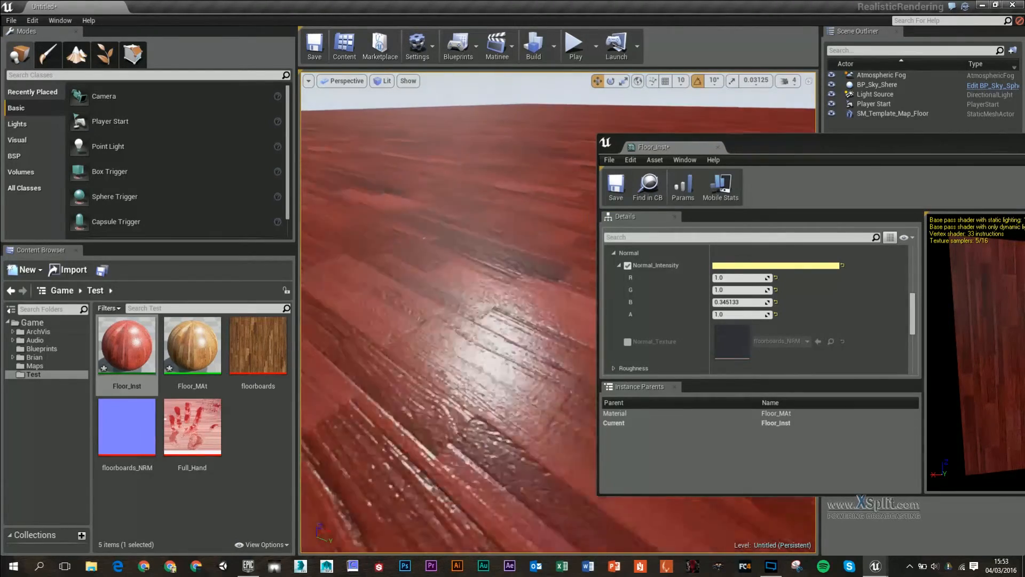
{"action": "scroll", "coordinate": [481, 357], "scroll_direction": "down", "scroll_amount": 8}
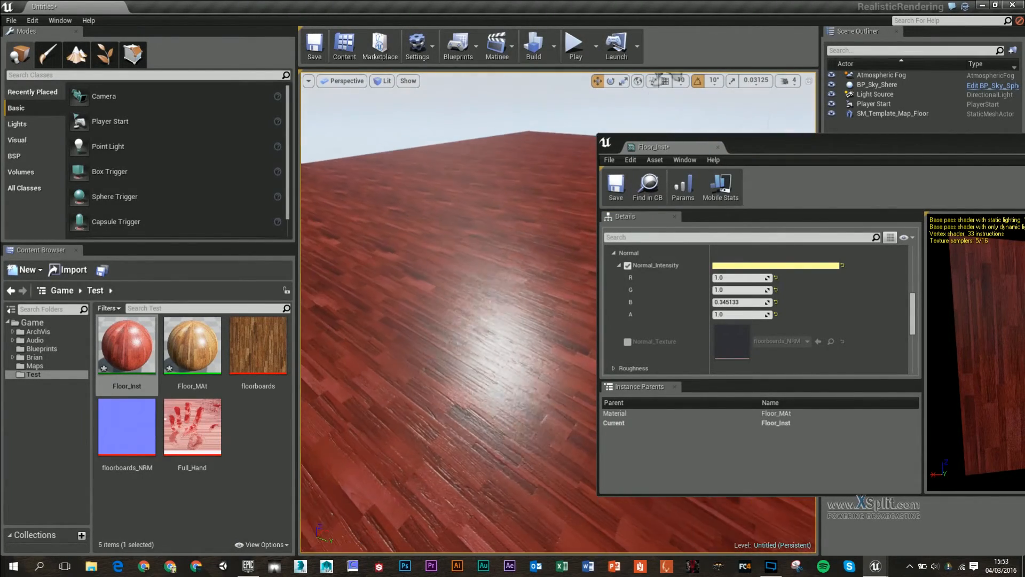
Set the B value of Normal_Intensity to about 1.32 and enable the Normal_Texture override with floorboards_NRM
{"action": "mouse_move", "coordinate": [722, 303]}
{"action": "left_mouse_down"}
{"action": "mouse_move", "coordinate": [753, 302]}
{"action": "mouse_move", "coordinate": [726, 302]}
{"action": "left_mouse_up"}
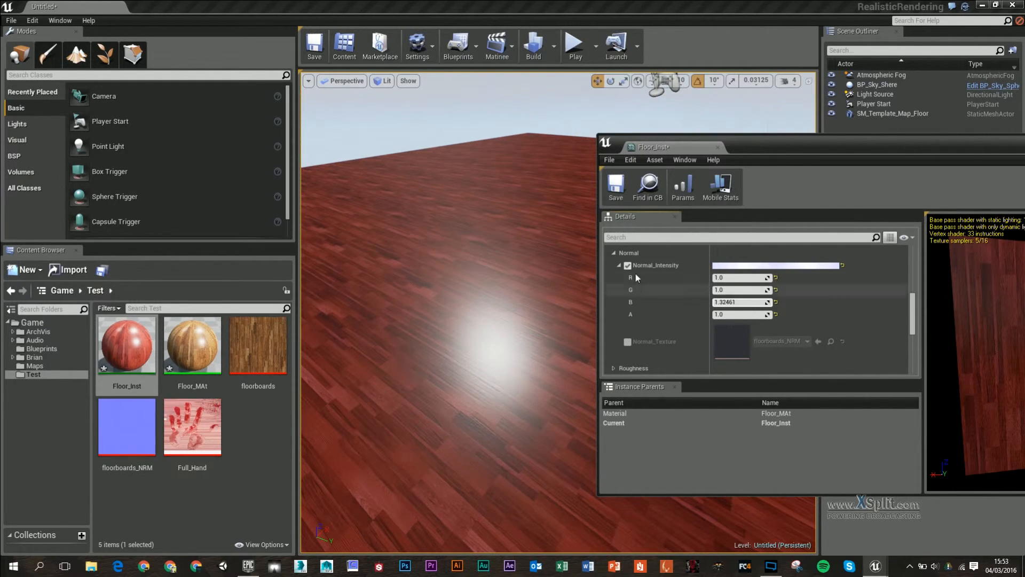
{"action": "left_click", "coordinate": [613, 253]}
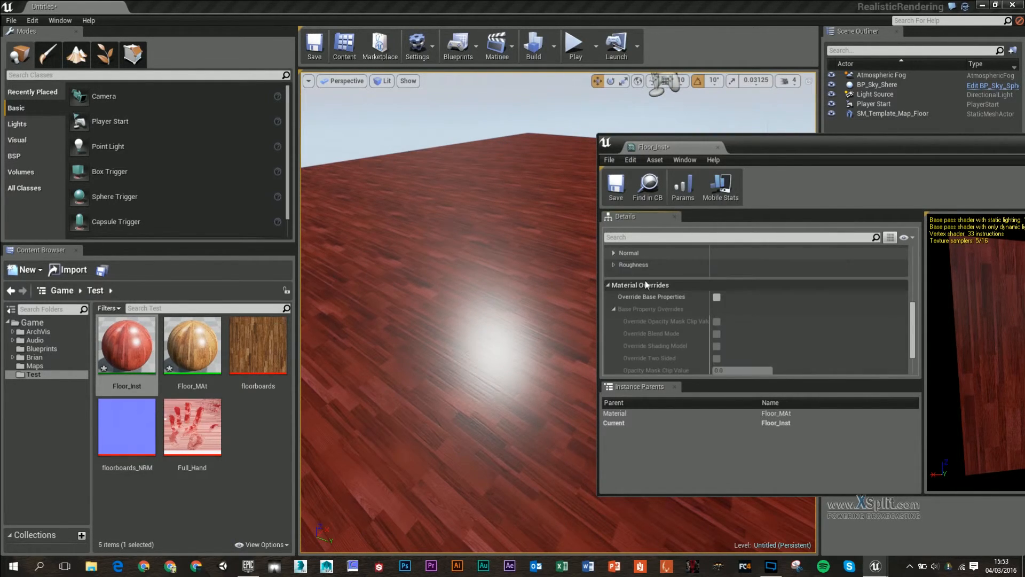
{"action": "left_click", "coordinate": [615, 265]}
{"action": "left_click", "coordinate": [615, 264]}
{"action": "left_click", "coordinate": [613, 253]}
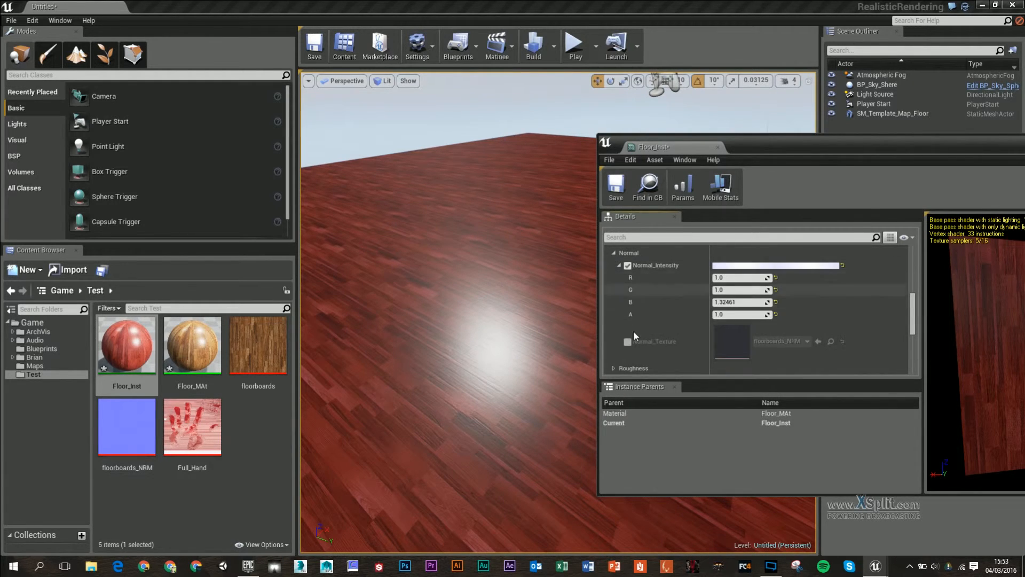
{"action": "left_click", "coordinate": [628, 342]}
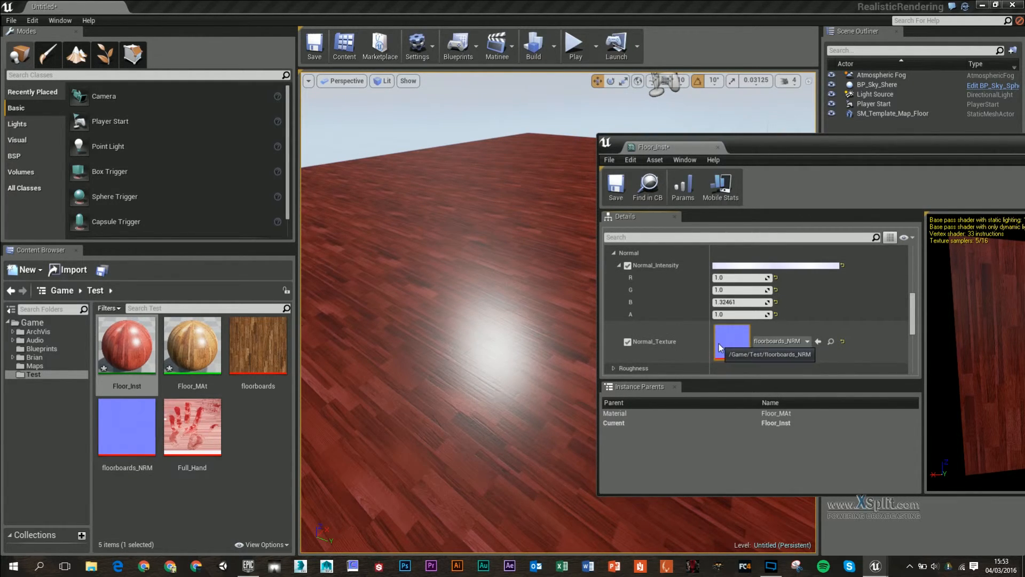
{"action": "scroll", "coordinate": [673, 309], "scroll_direction": "up", "scroll_amount": 2}
{"action": "left_click", "coordinate": [615, 271]}
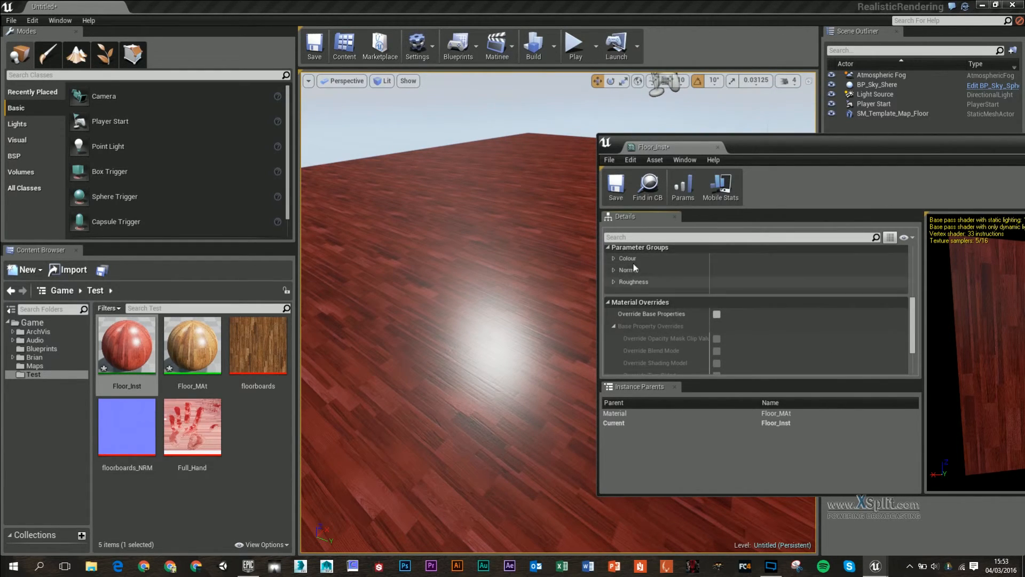
Enable the Roughness override, set it to about 0.85 and check the floor's reflections in the level
{"action": "left_click", "coordinate": [613, 282]}
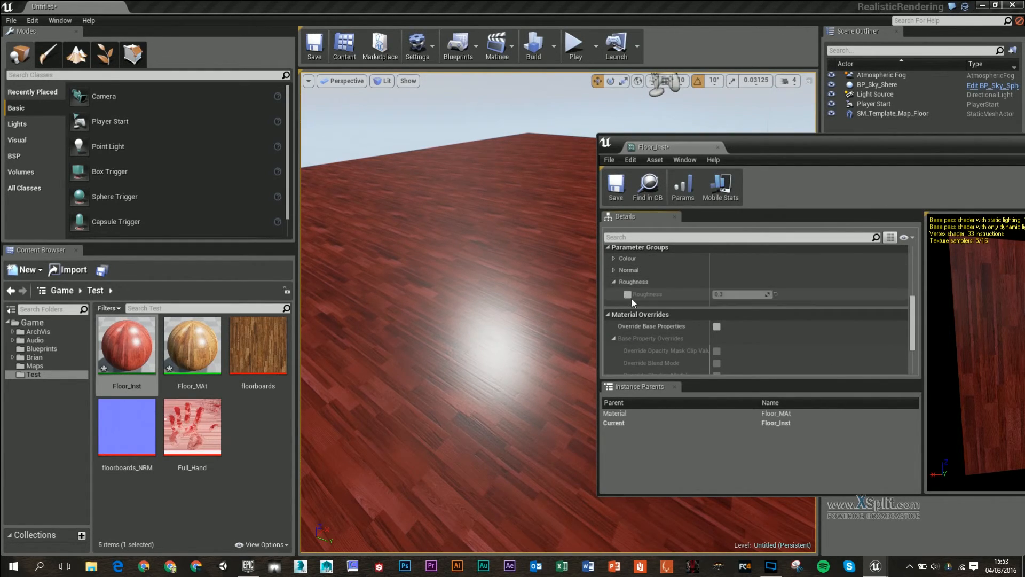
{"action": "left_click", "coordinate": [627, 296]}
{"action": "right_click_drag", "start_coordinate": [535, 318], "coordinate": [593, 314]}
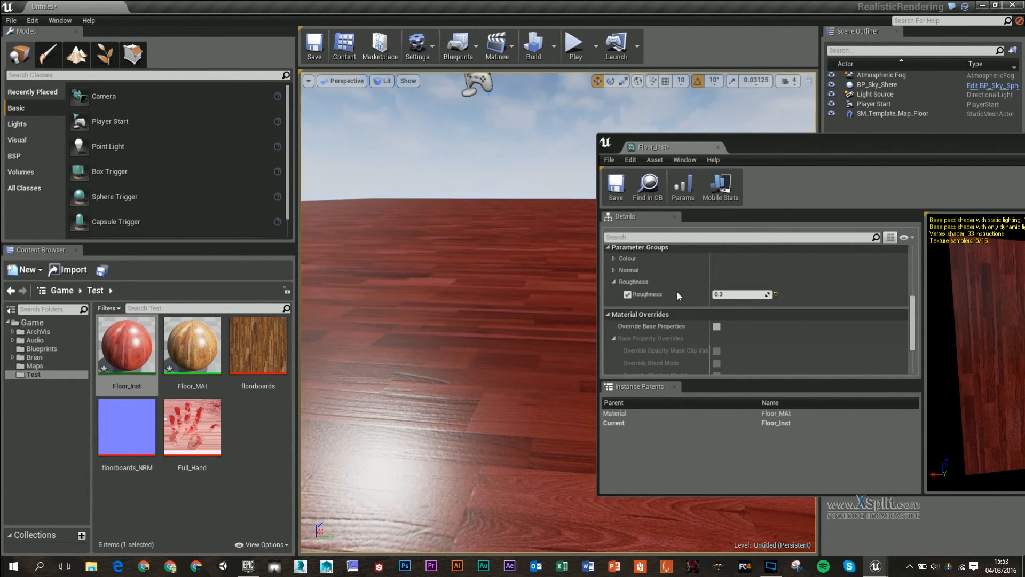
{"action": "left_click_drag", "start_coordinate": [728, 294], "coordinate": [825, 293]}
{"action": "right_click_drag", "start_coordinate": [497, 312], "coordinate": [550, 326]}
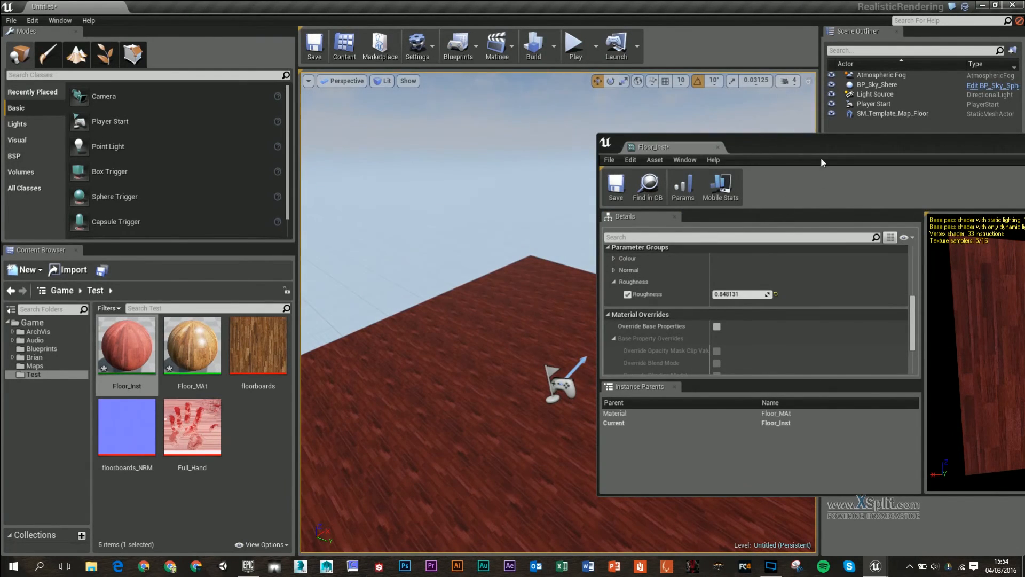
{"action": "left_click_drag", "start_coordinate": [824, 154], "coordinate": [435, 143]}
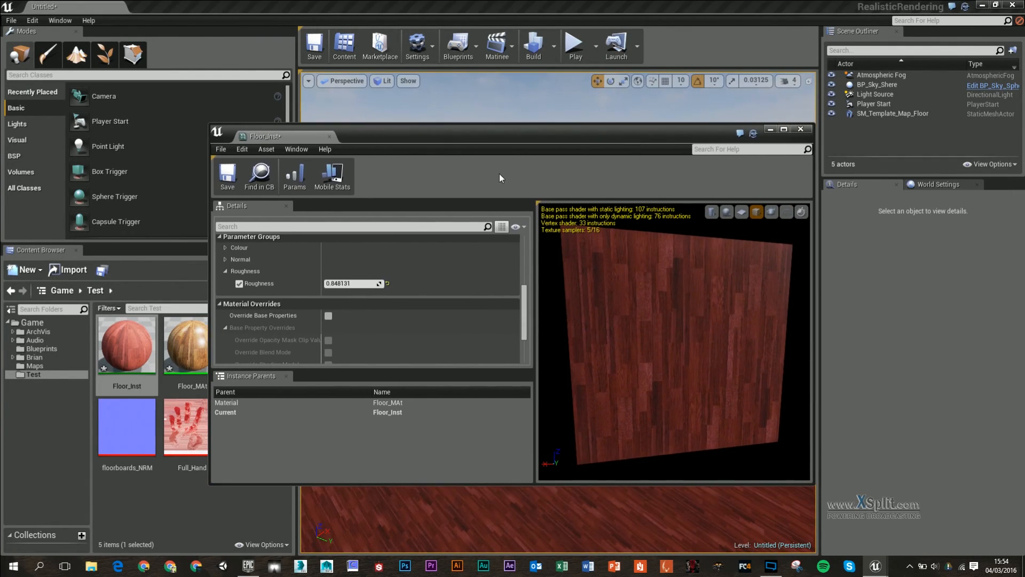